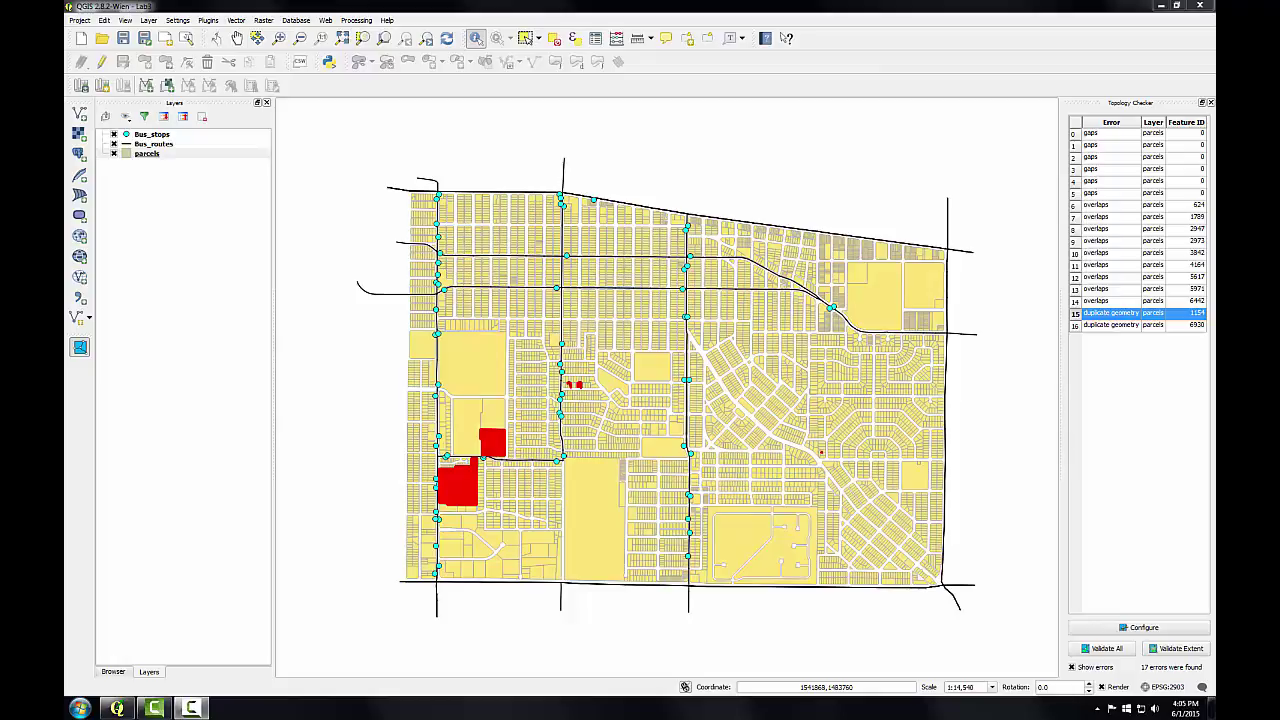
- Zoom to the duplicate-geometry error and identify the red parcel, expanding both identical records
click(1107, 316)
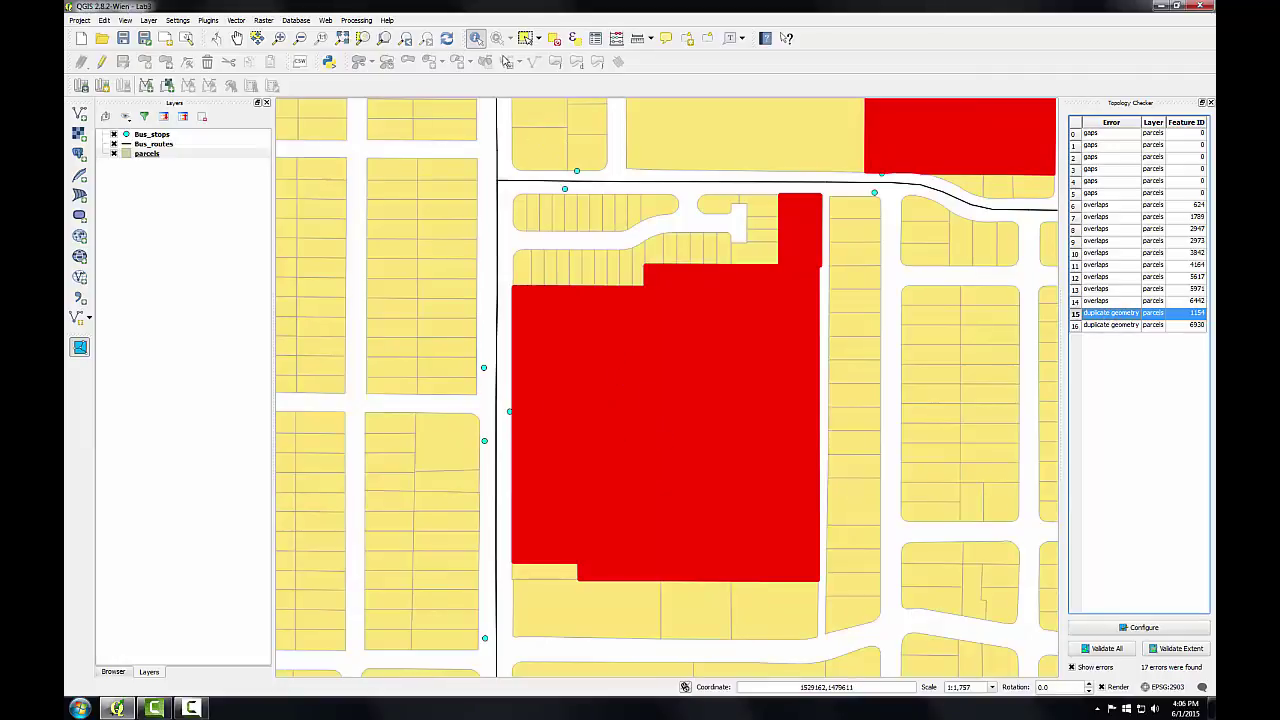
click(476, 40)
click(621, 397)
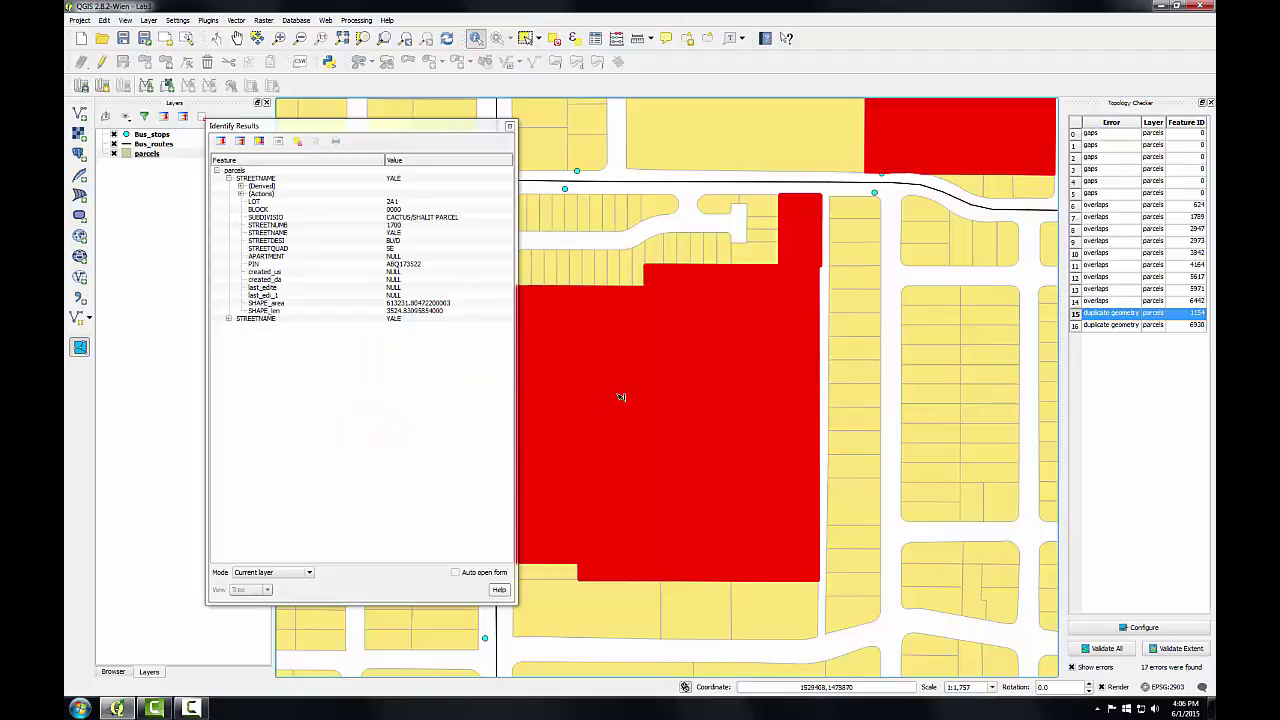
click(229, 319)
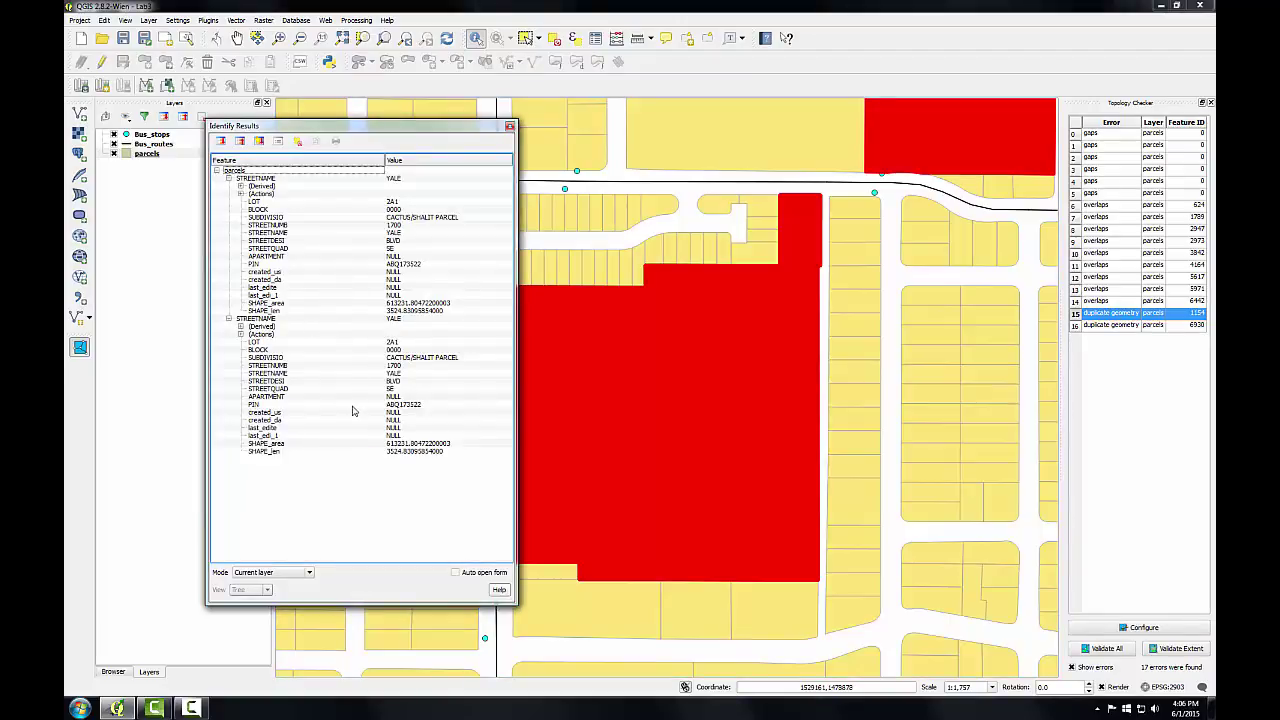
- Select both stacked duplicate parcels and show only the selected features in the attribute table
click(510, 126)
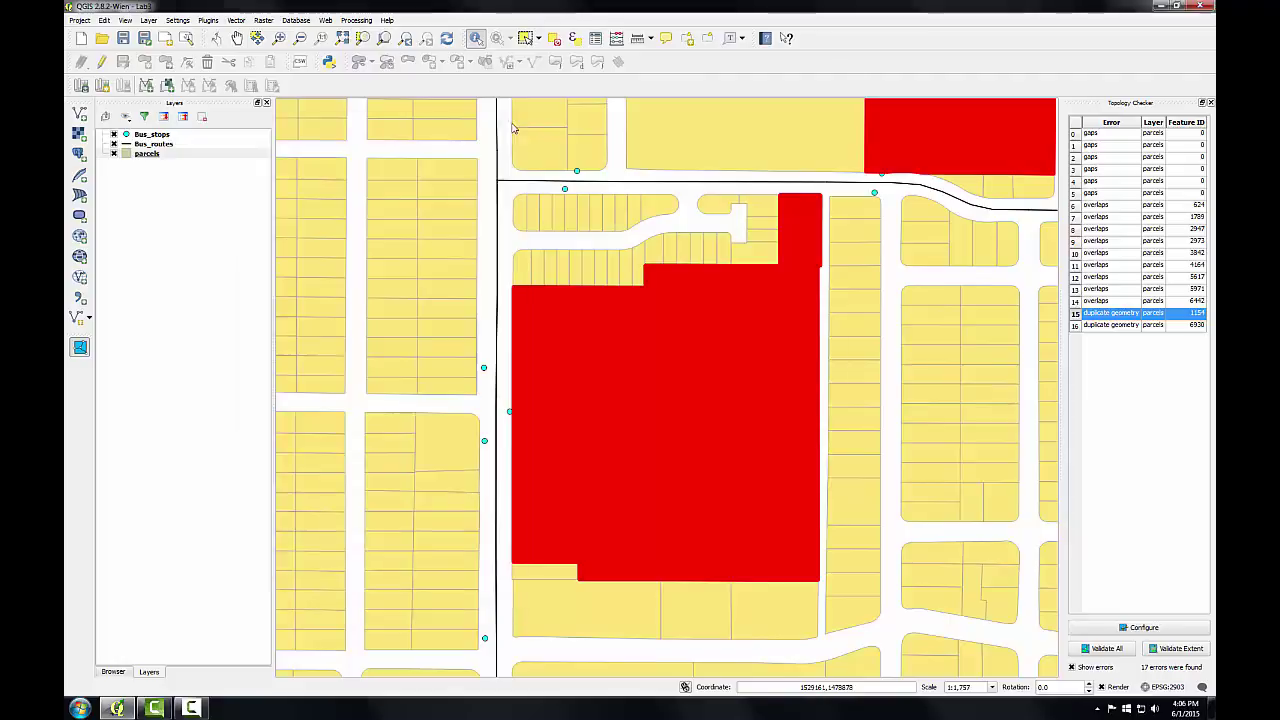
click(525, 39)
click(640, 383)
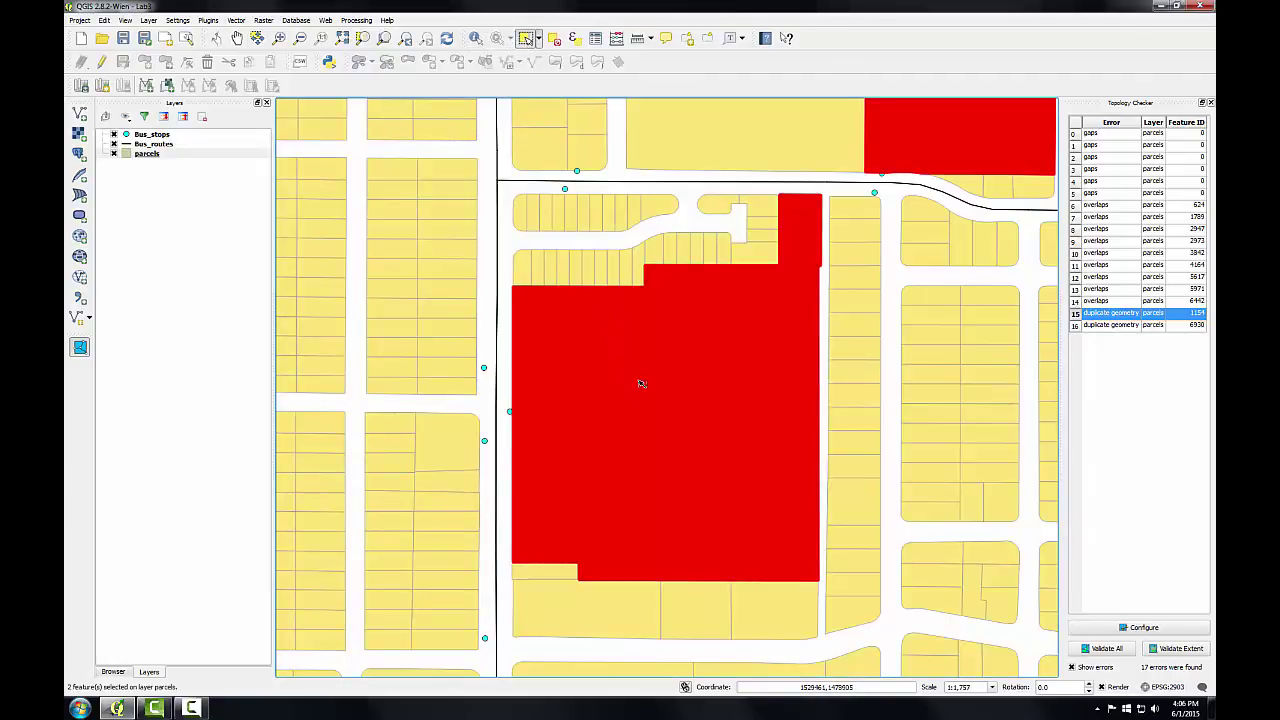
right_click(157, 155)
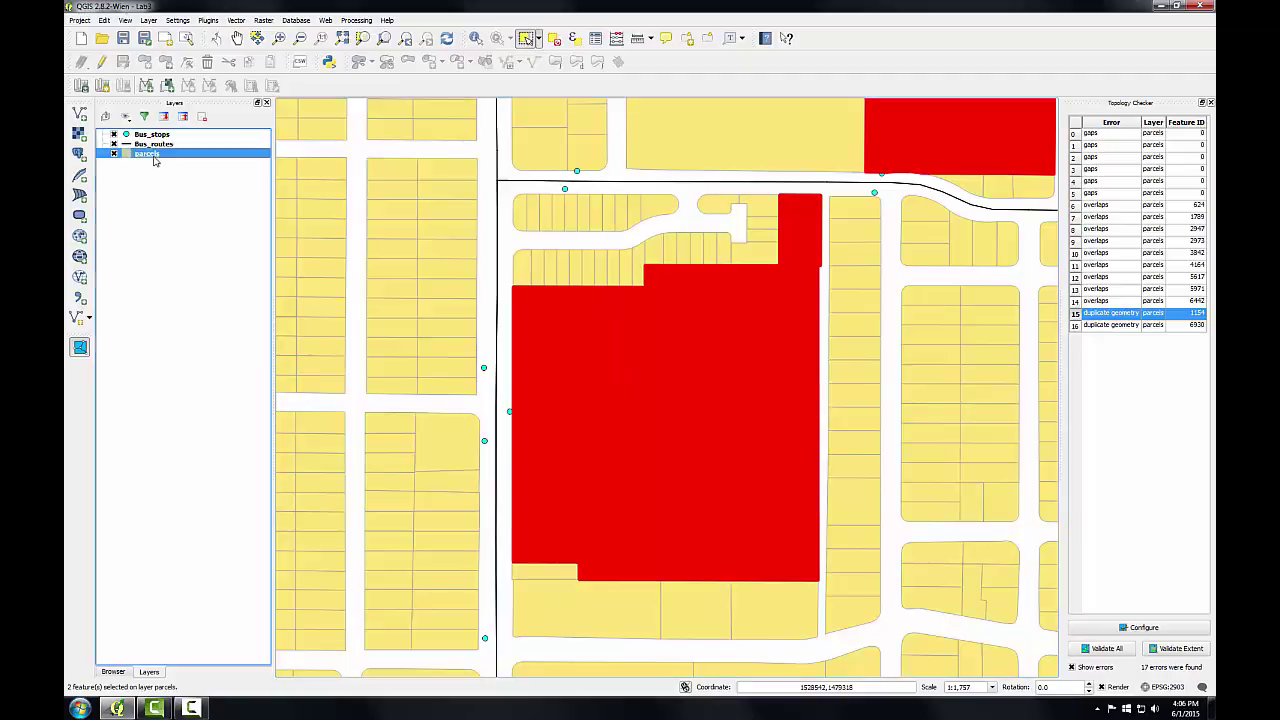
click(199, 274)
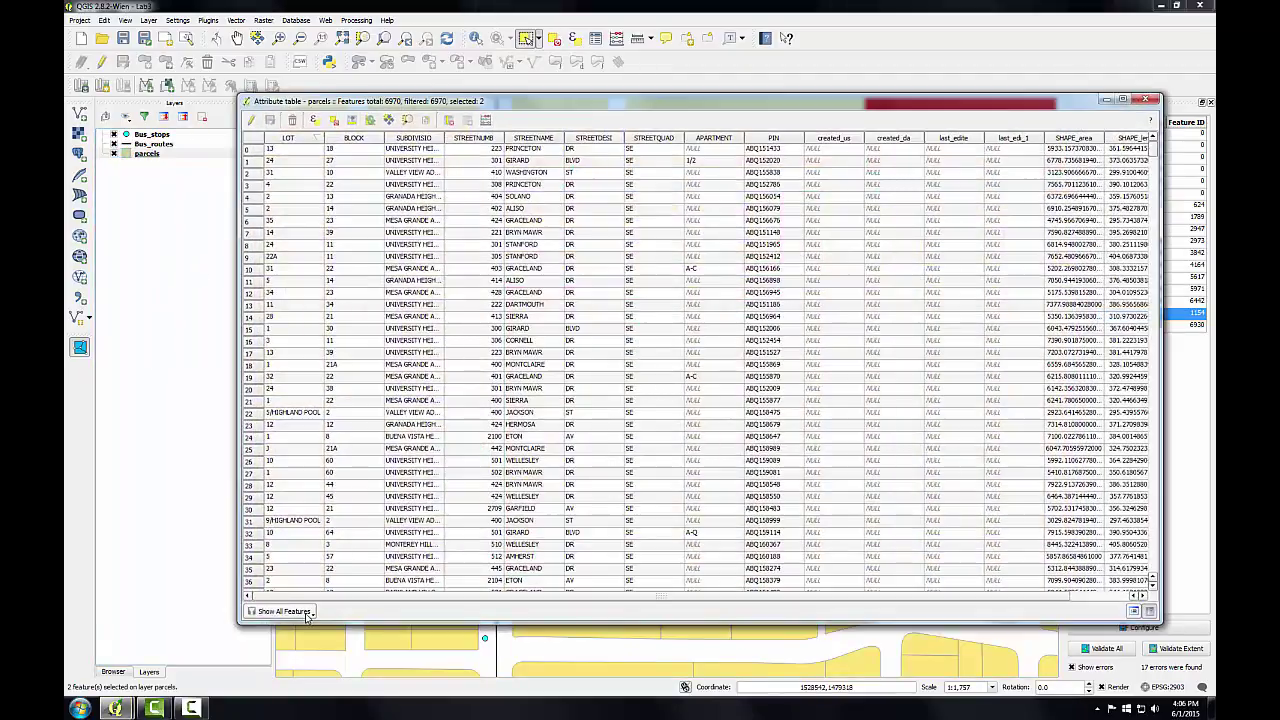
click(305, 613)
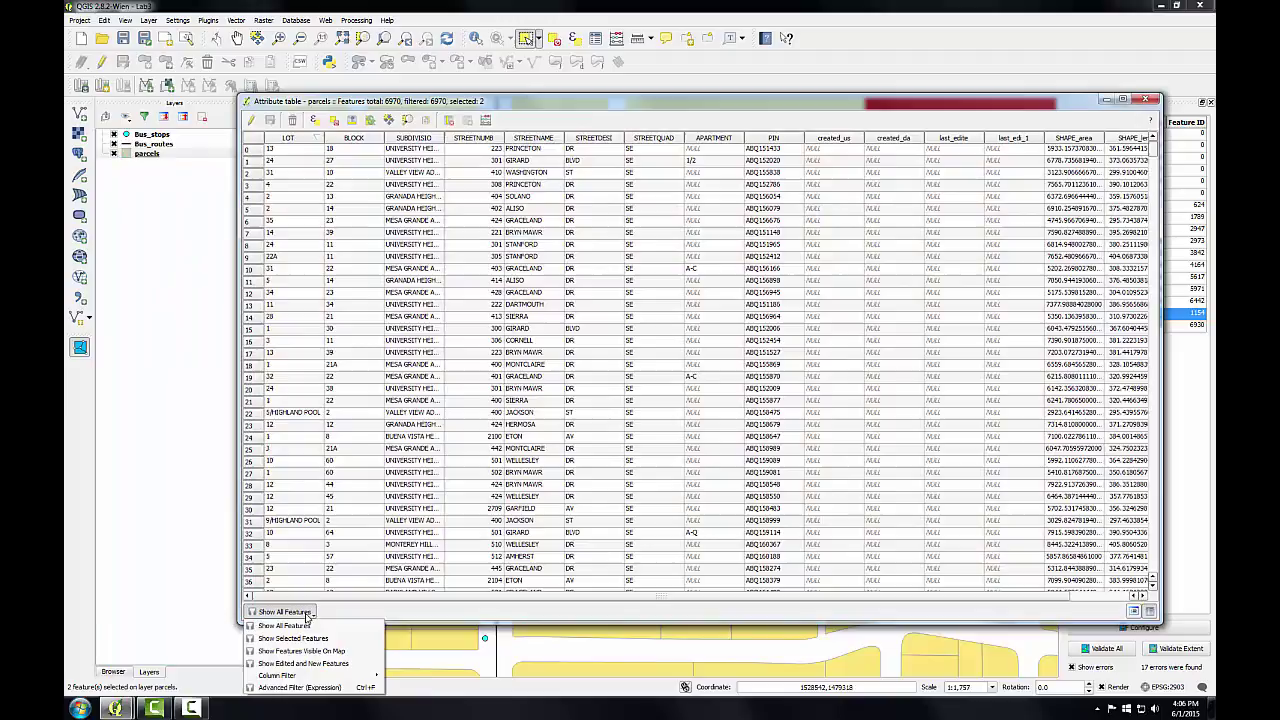
click(305, 639)
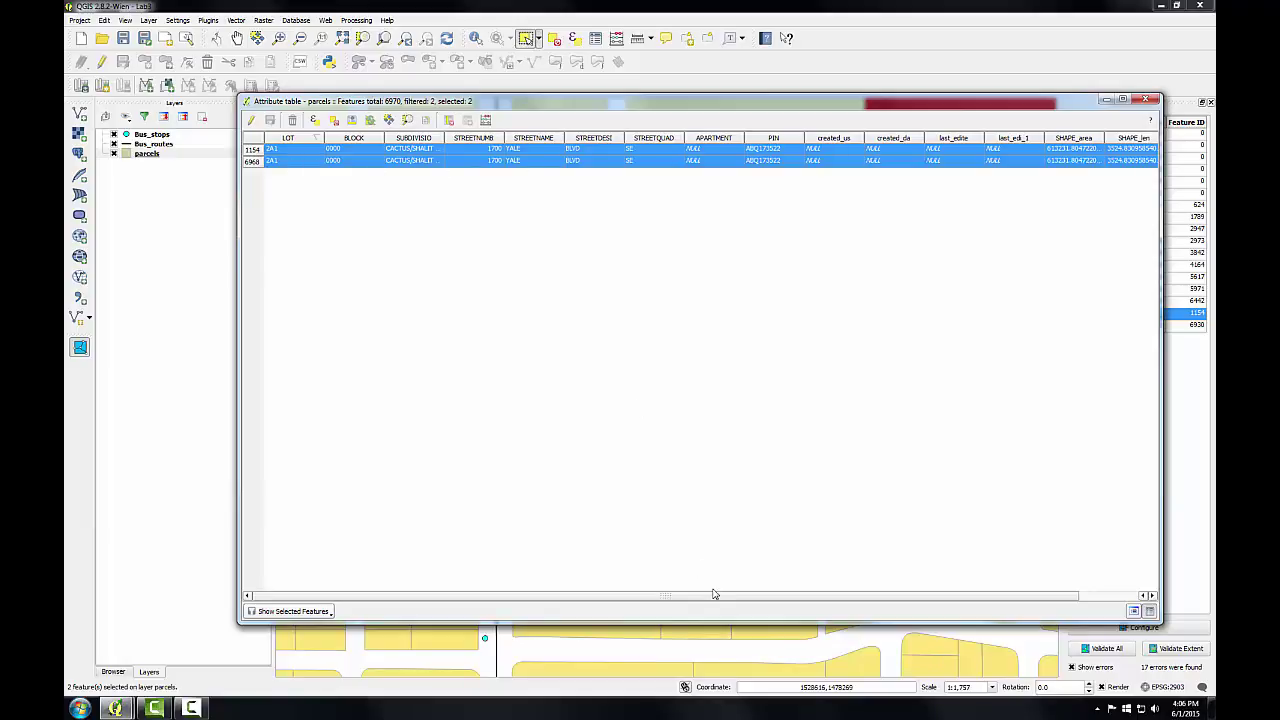
- In edit mode, delete feature 6968, then stop editing and save the change
click(251, 120)
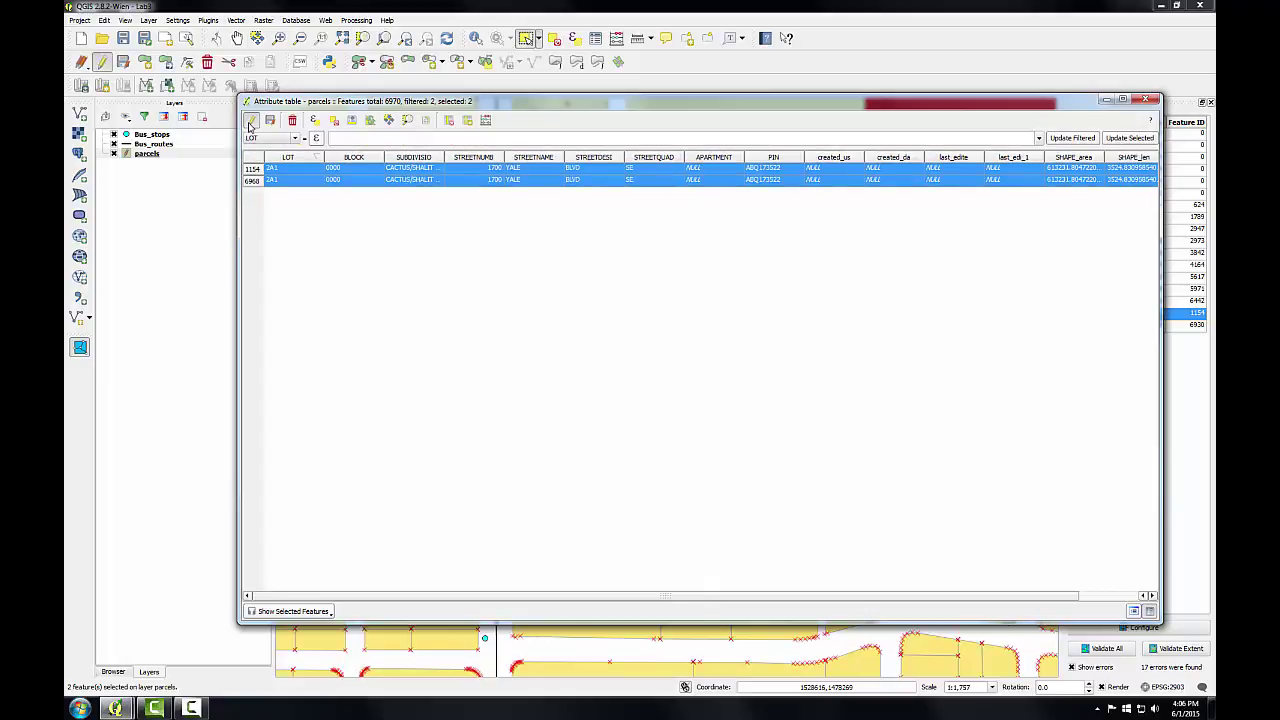
click(253, 182)
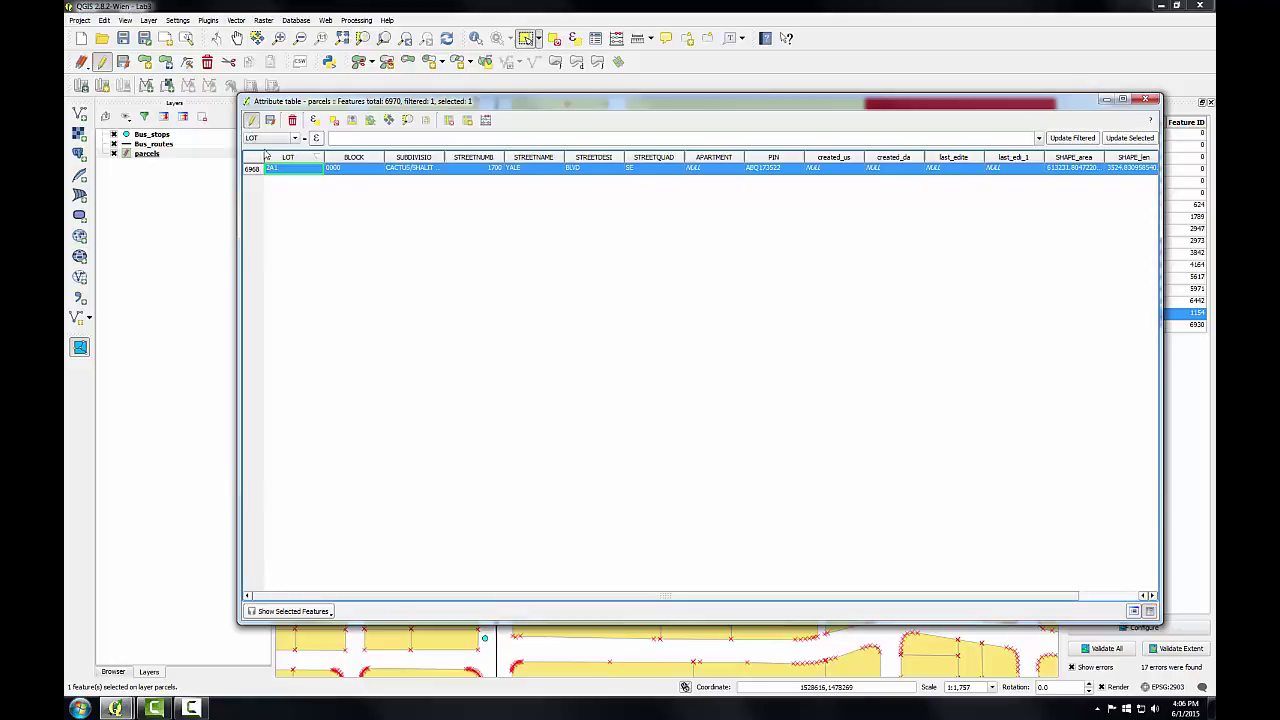
click(292, 120)
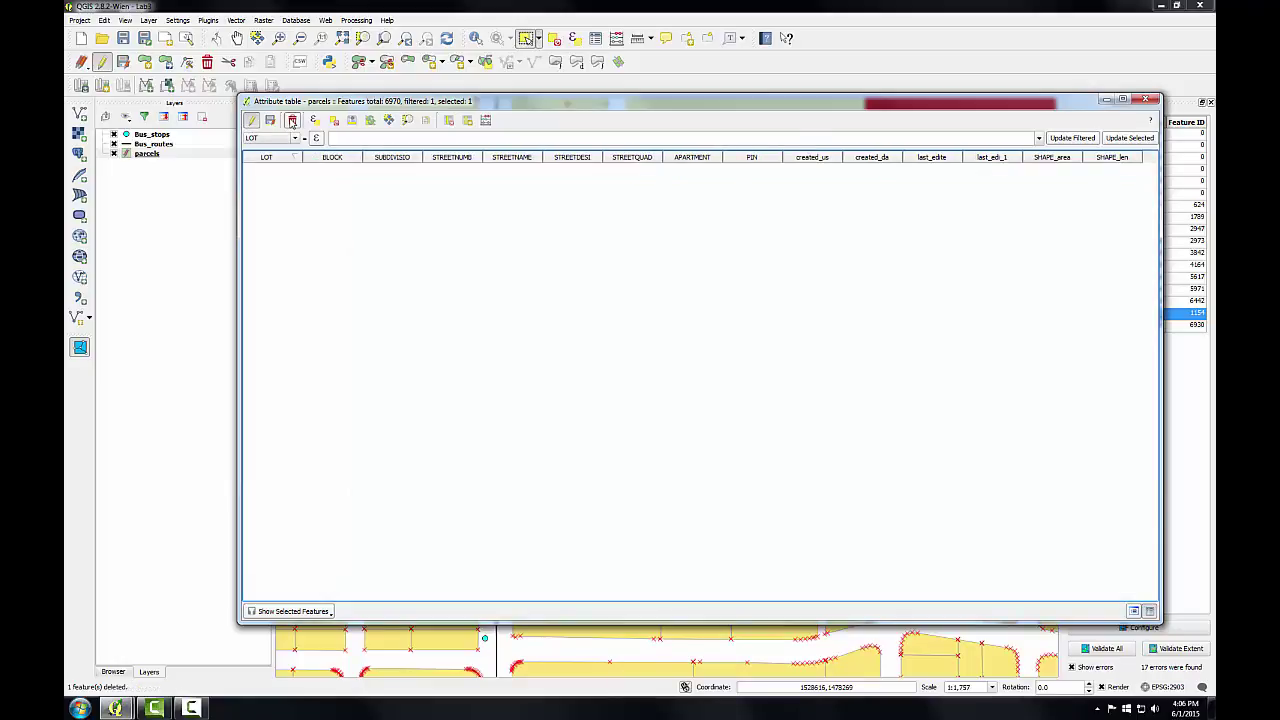
click(251, 120)
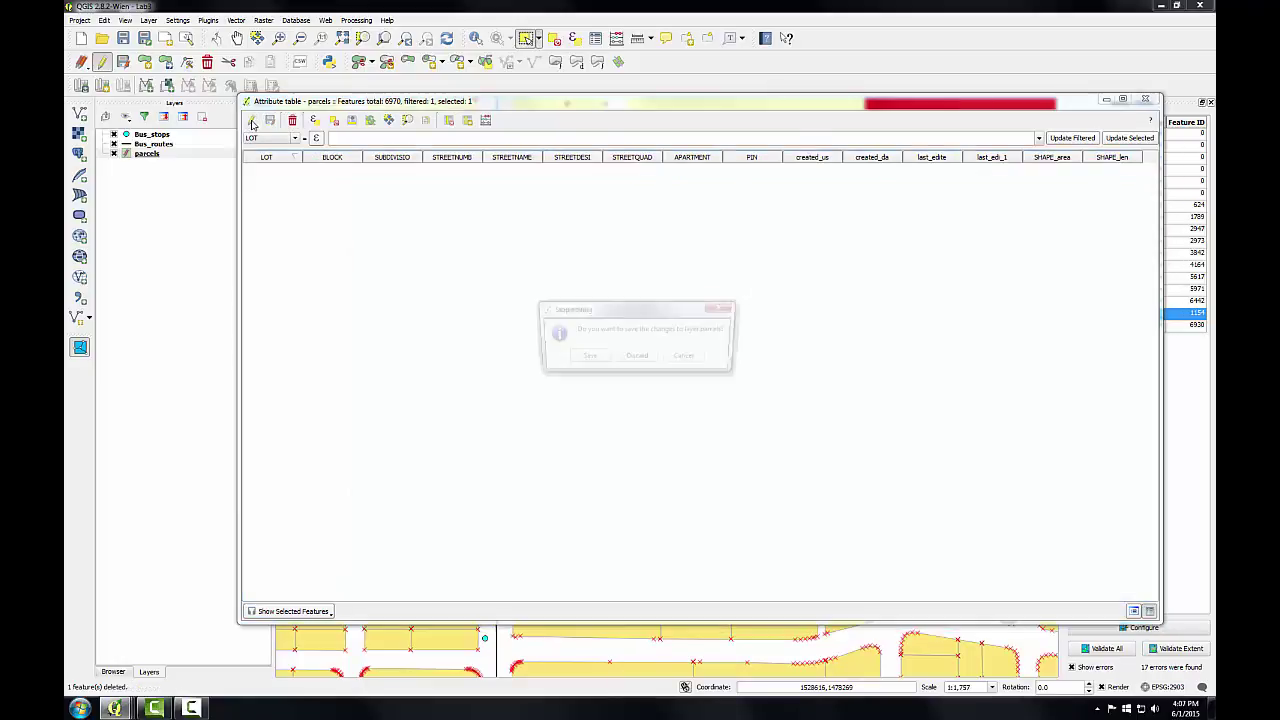
click(578, 357)
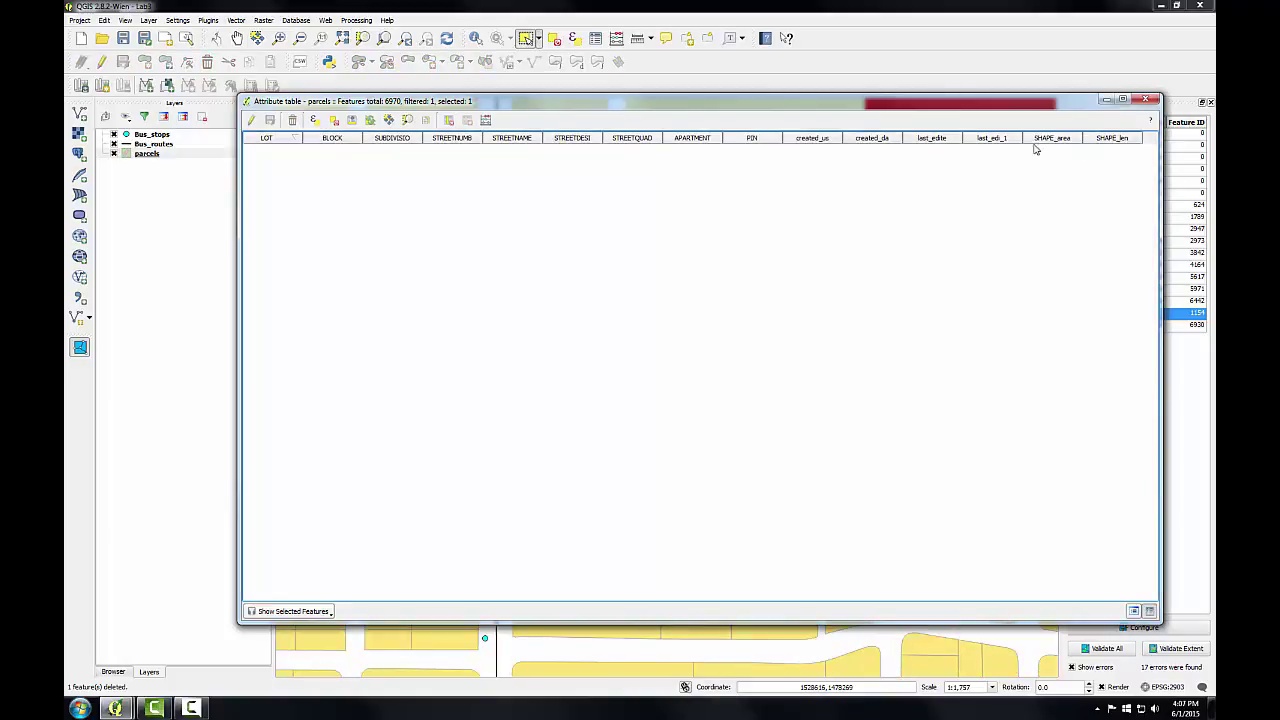
- Close the table, validate the extent, then zoom full and Validate All for 16 errors
click(1147, 99)
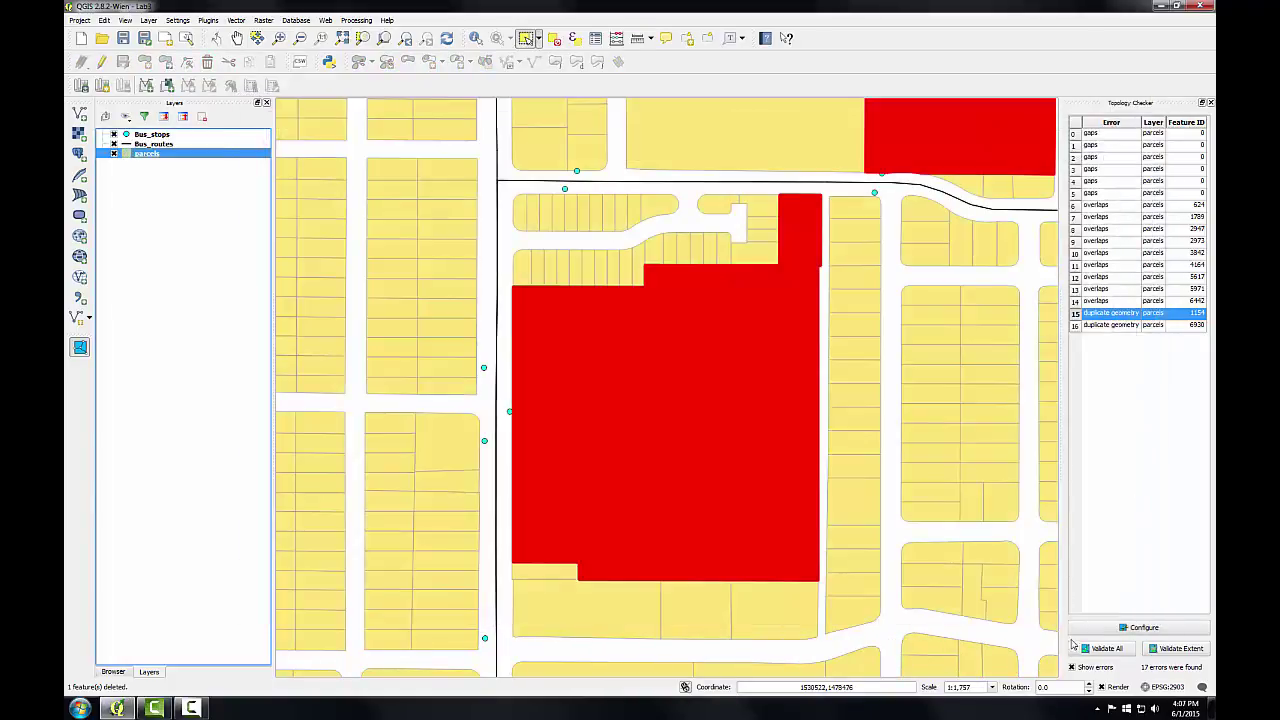
click(1167, 650)
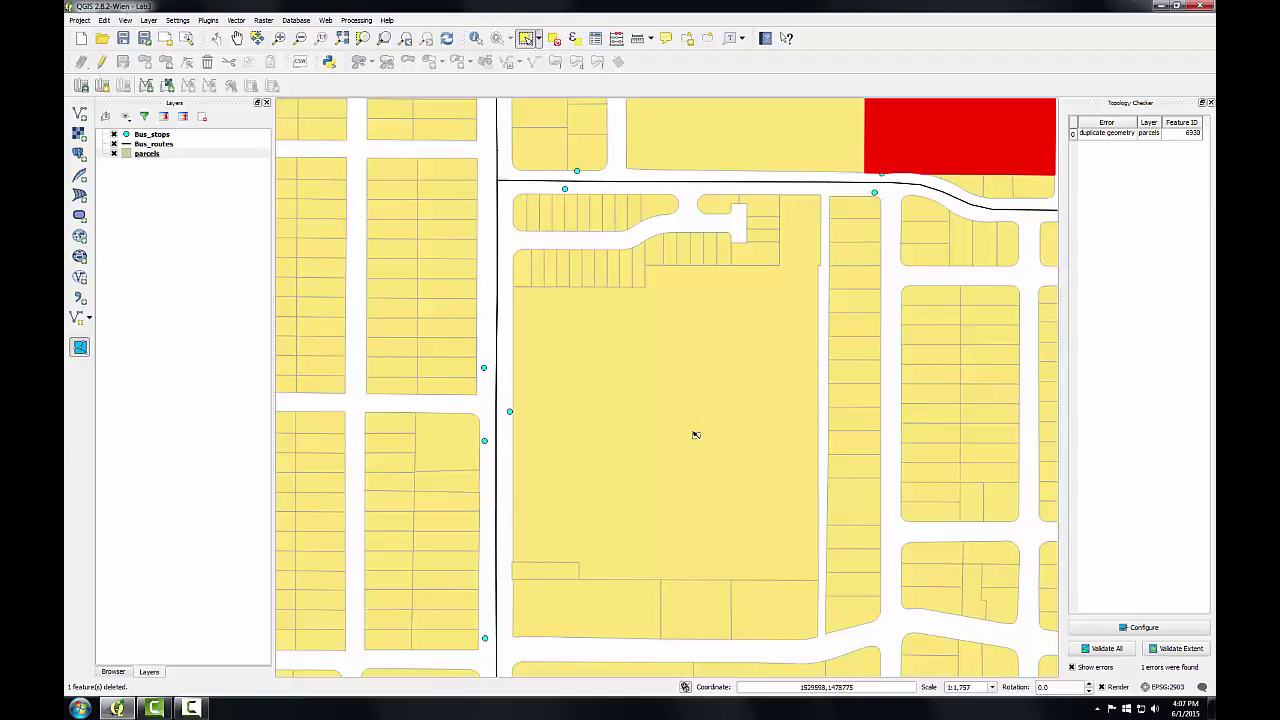
click(406, 40)
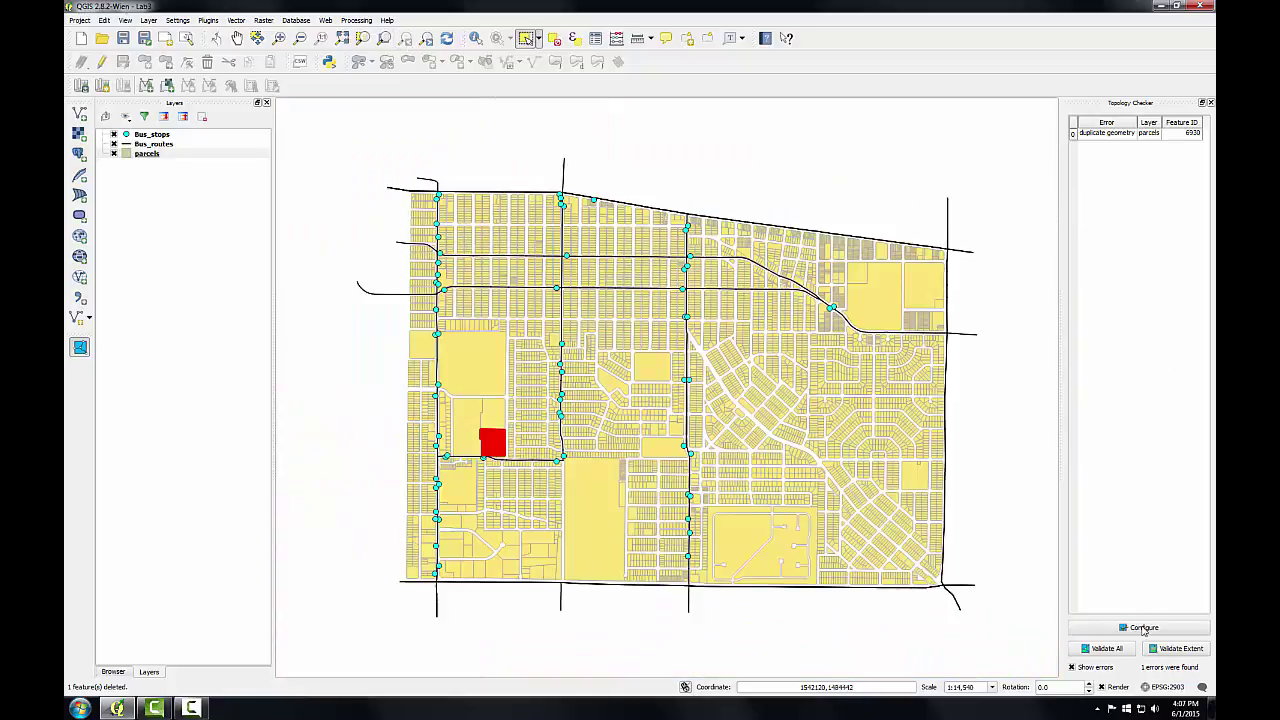
click(1120, 652)
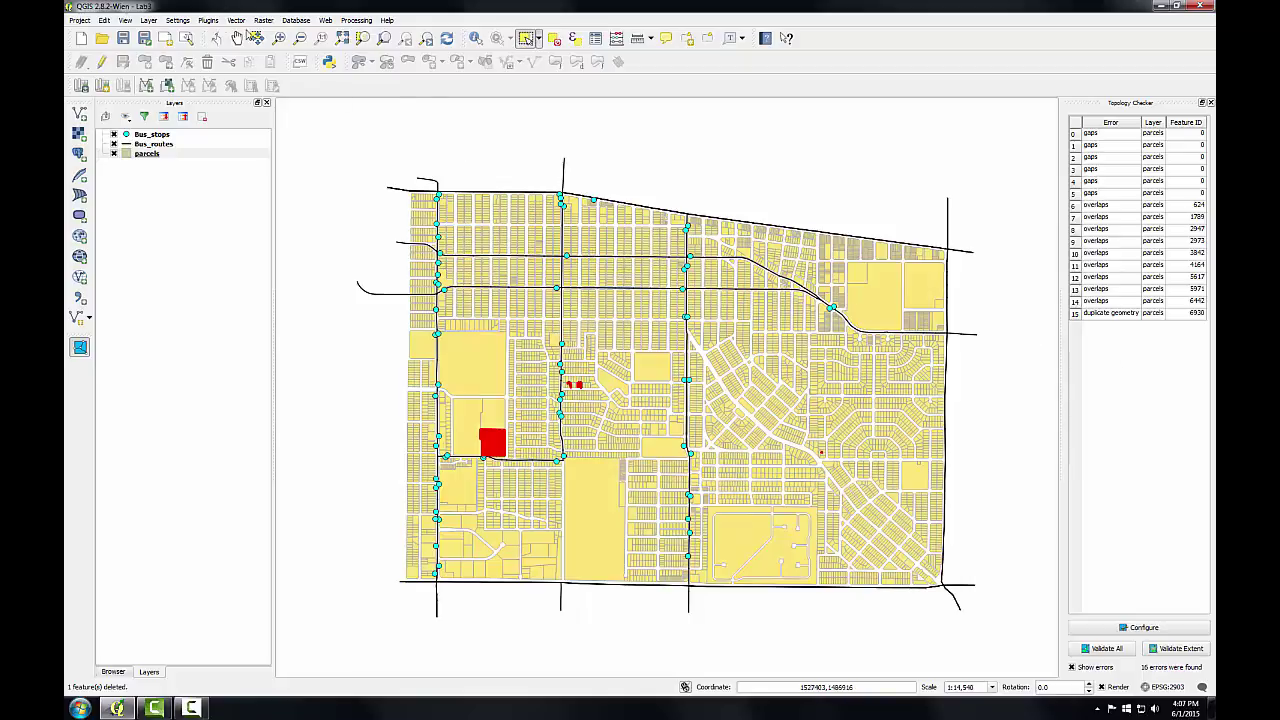
- Switch snapping options to advanced per-layer mode with Bus_routes and Bus_stops snapping off
click(177, 20)
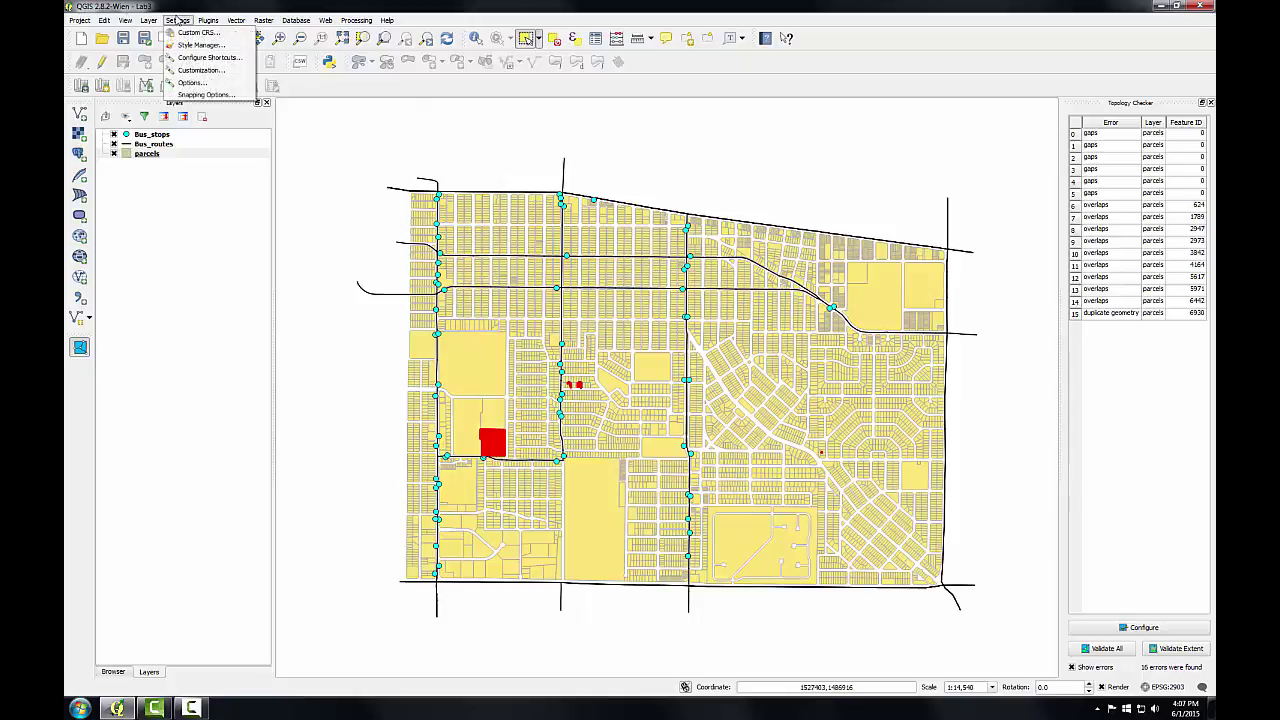
click(203, 95)
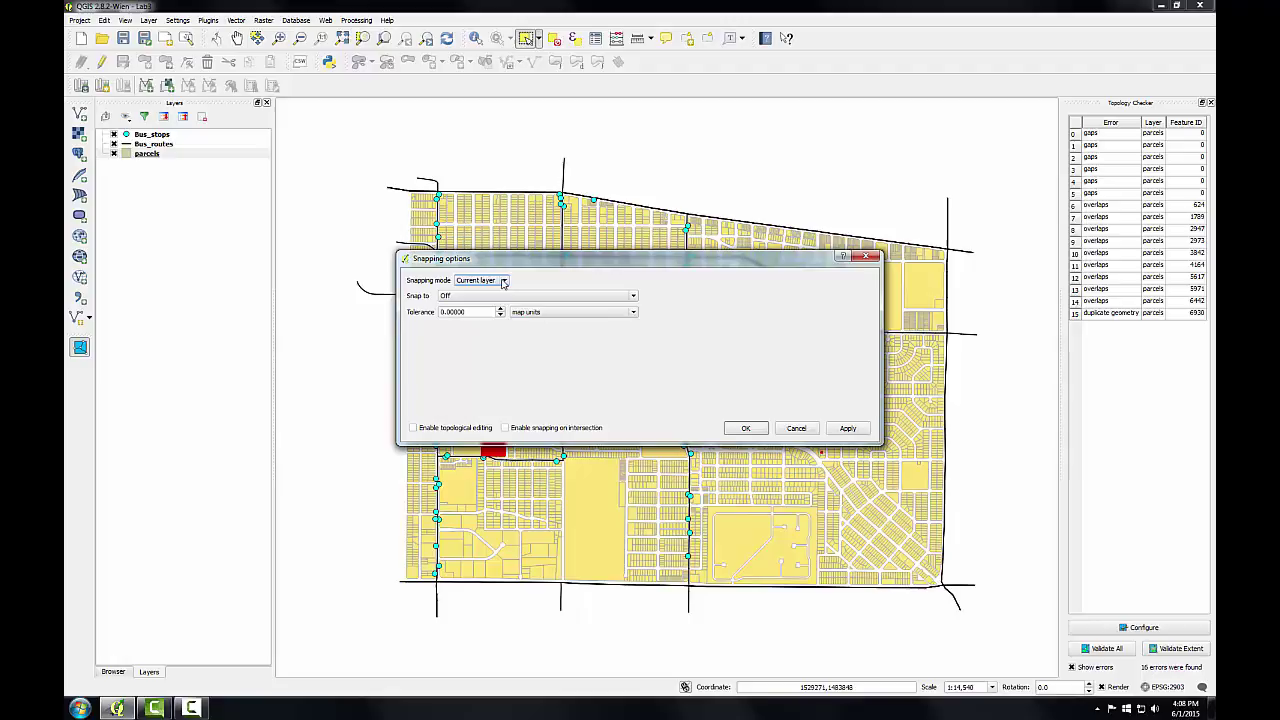
click(504, 282)
click(483, 306)
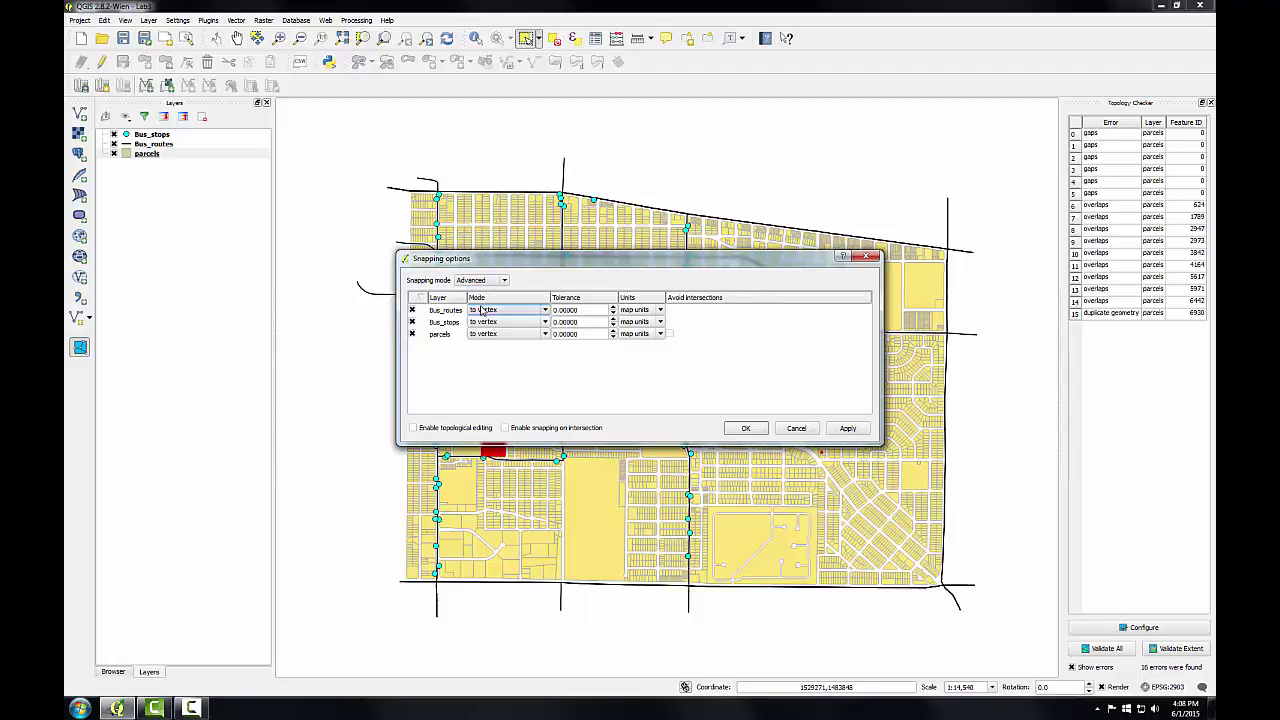
click(411, 321)
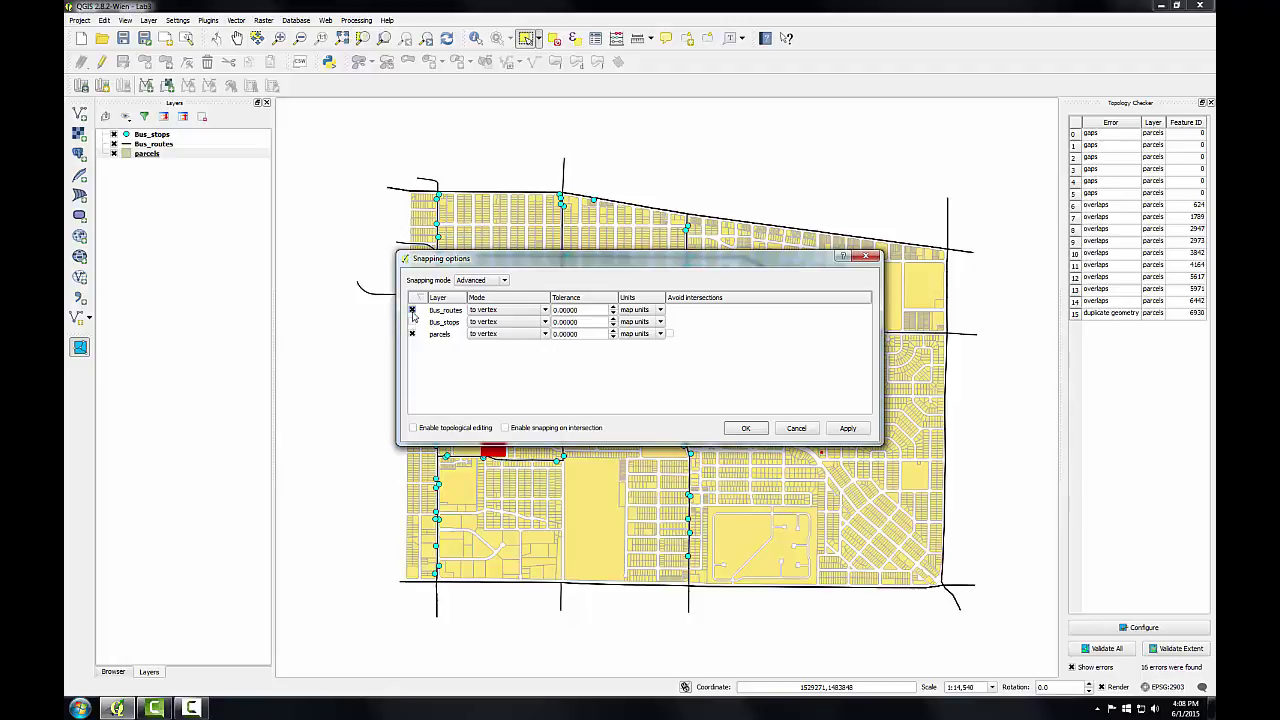
click(411, 310)
- Snap parcels to vertex and segment at 10 map units and enable topological editing
click(542, 334)
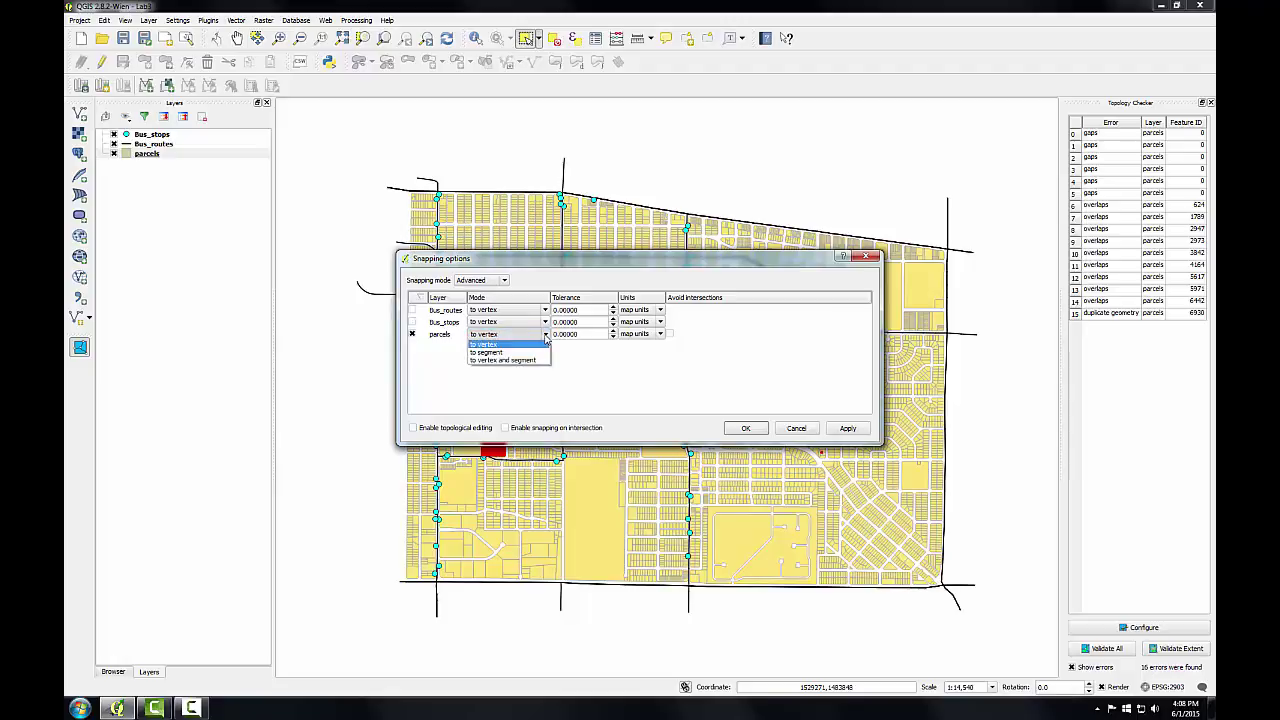
click(525, 360)
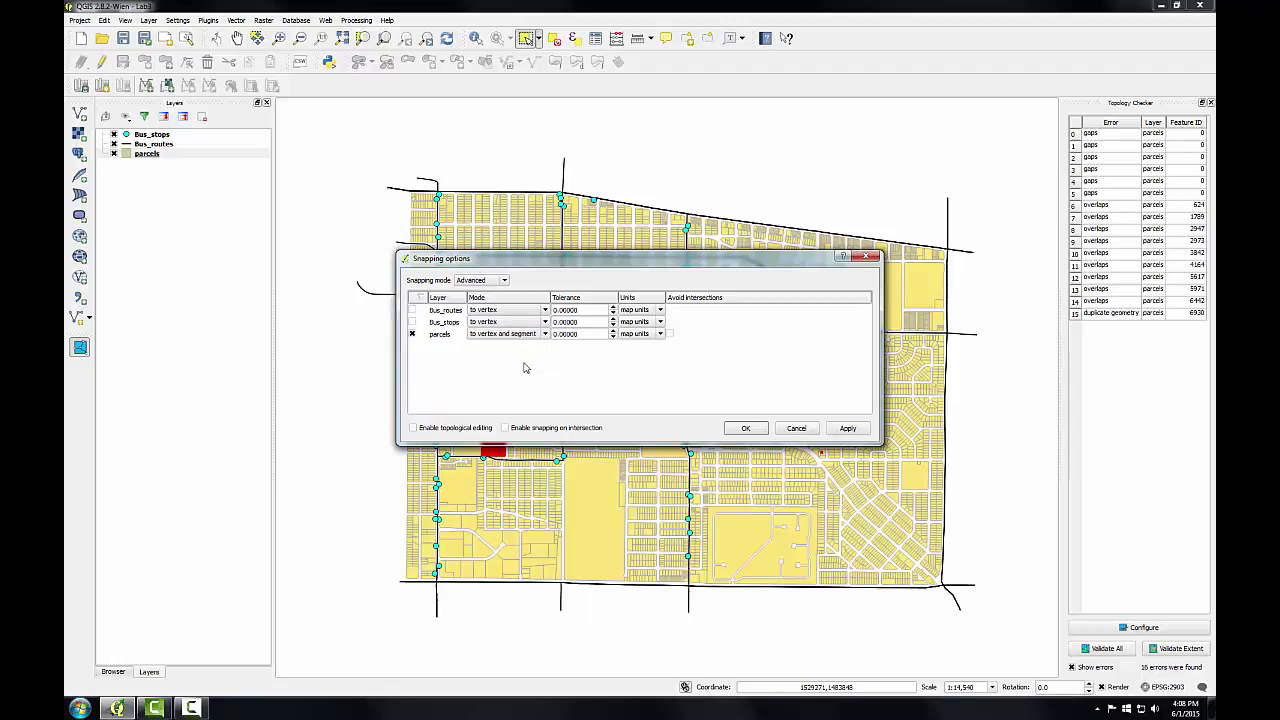
click(614, 336)
click(614, 332)
click(614, 332)
click(412, 428)
click(743, 428)
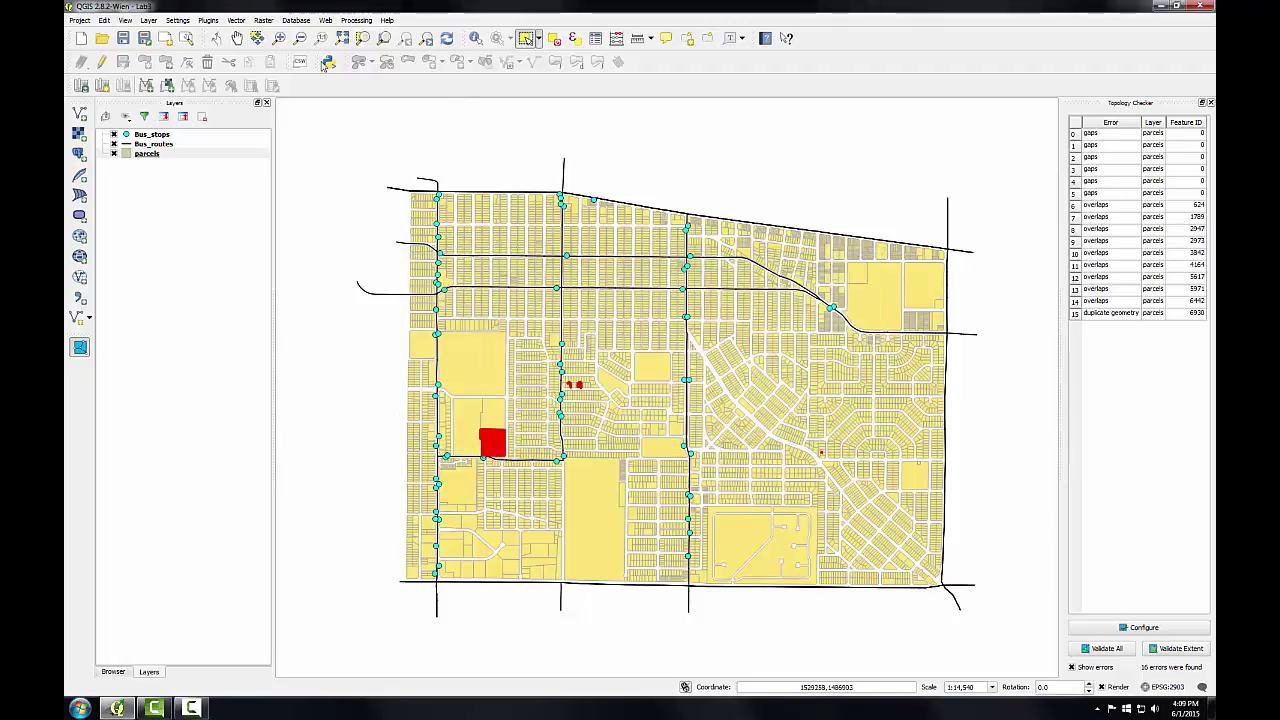
click(178, 20)
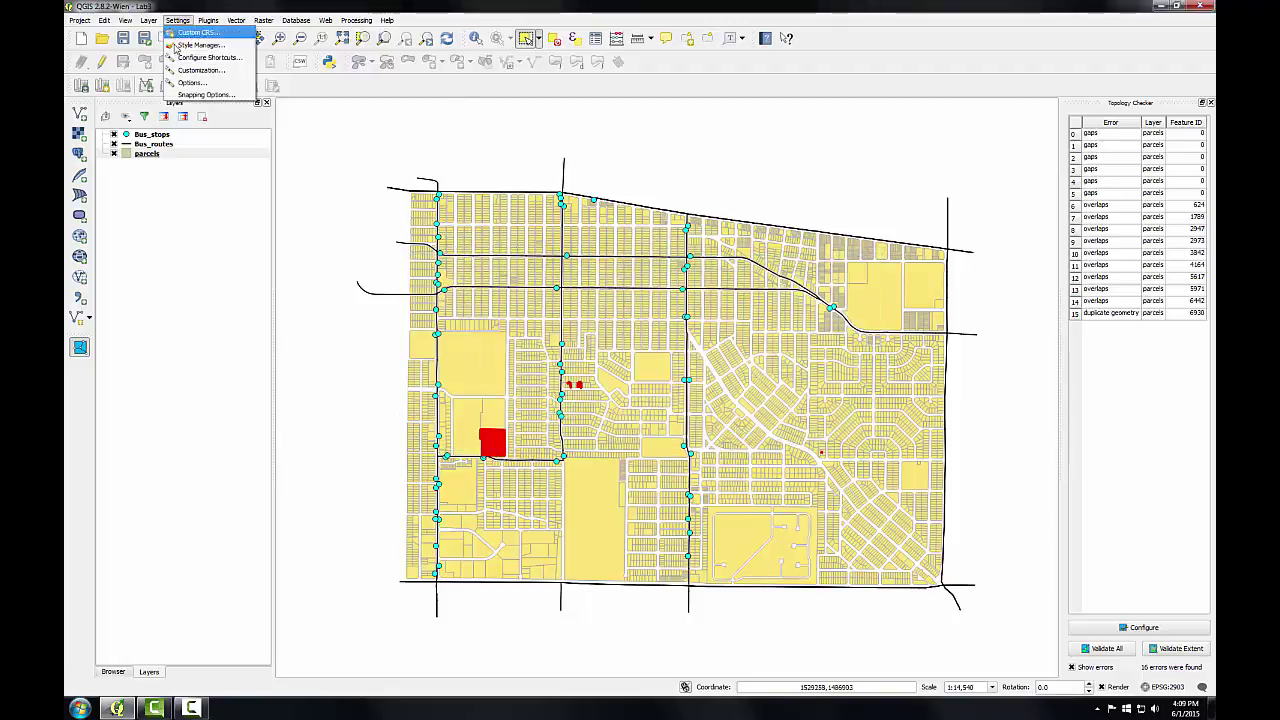
click(188, 82)
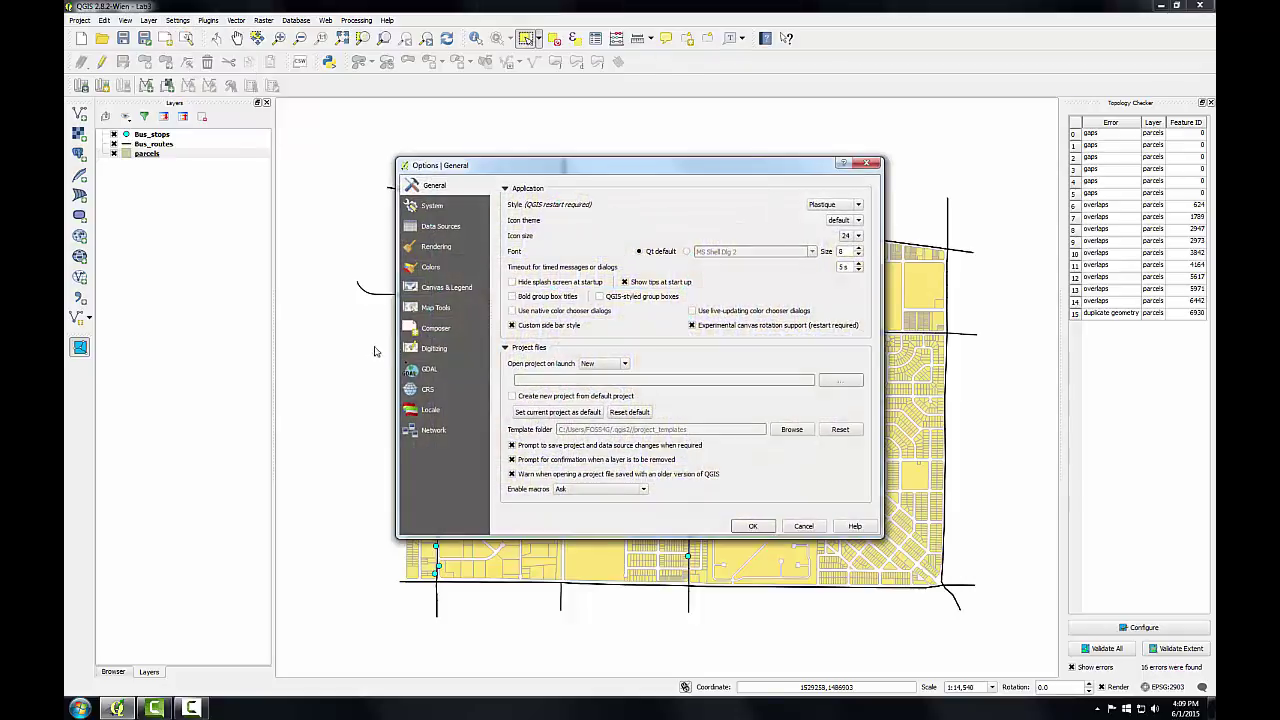
click(421, 350)
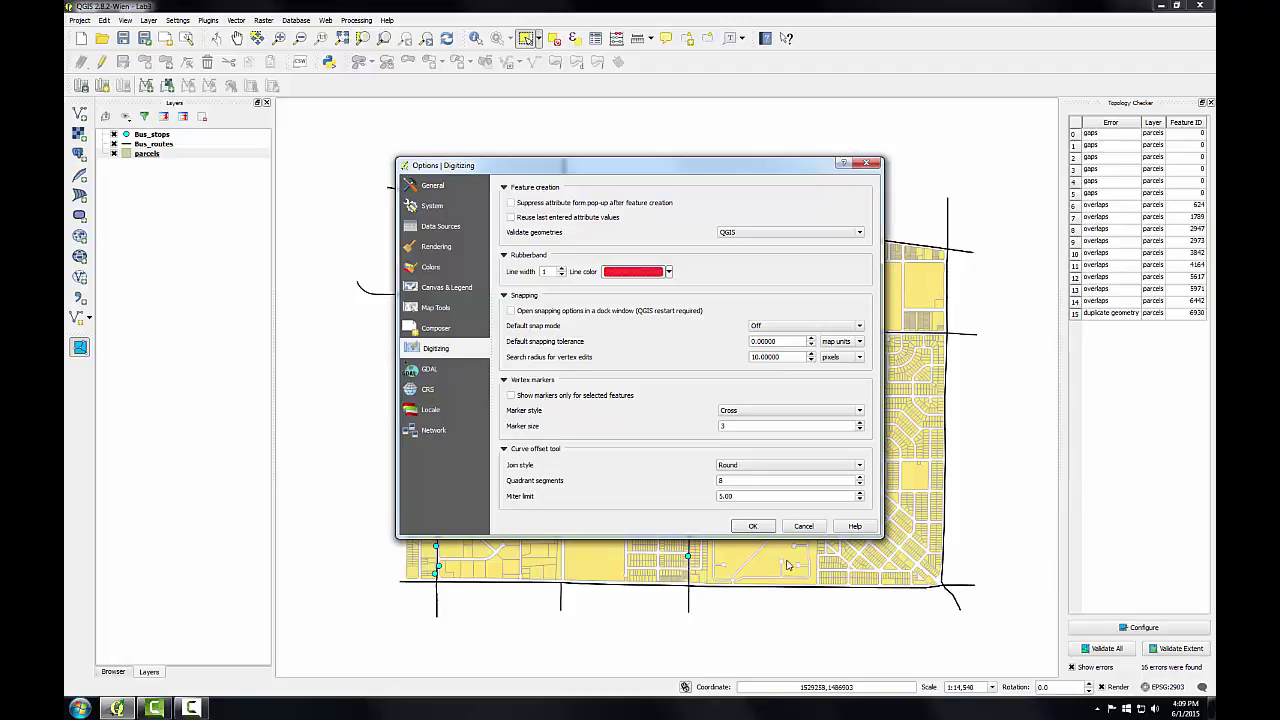
click(765, 527)
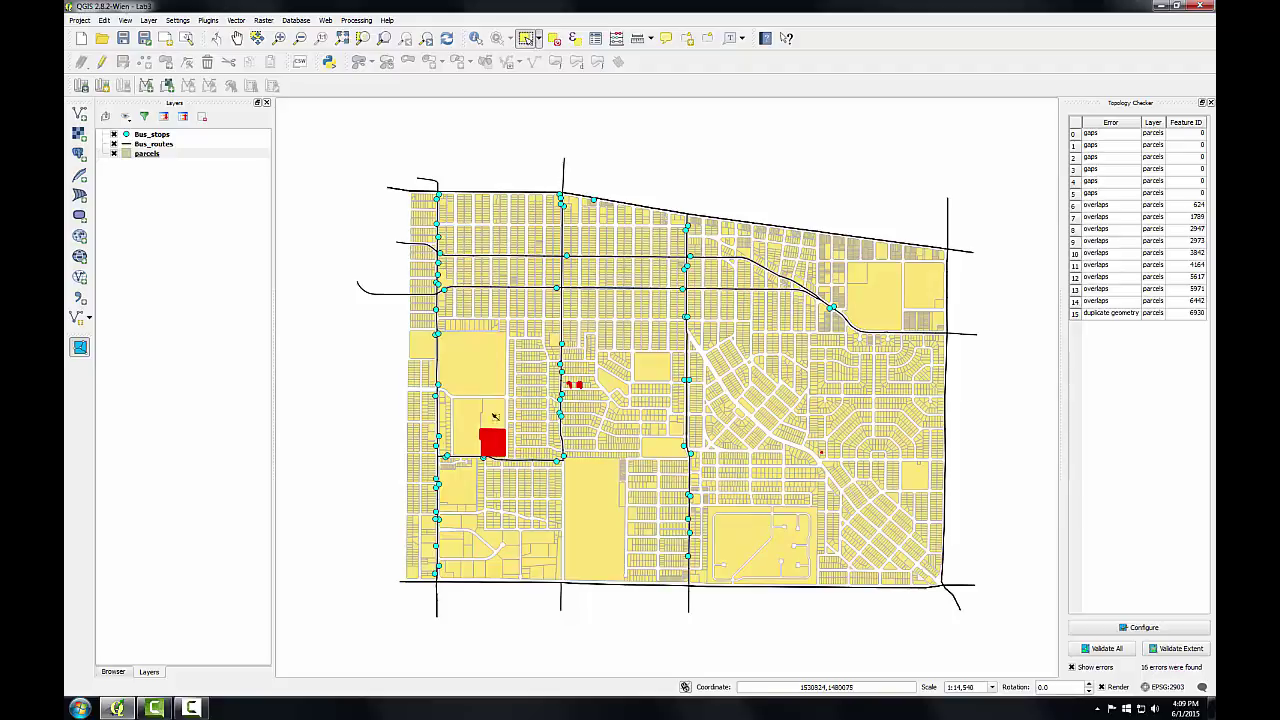
- Set the parcels layer fill to about 51% transparency in its Style properties
click(155, 155)
double_click(155, 155)
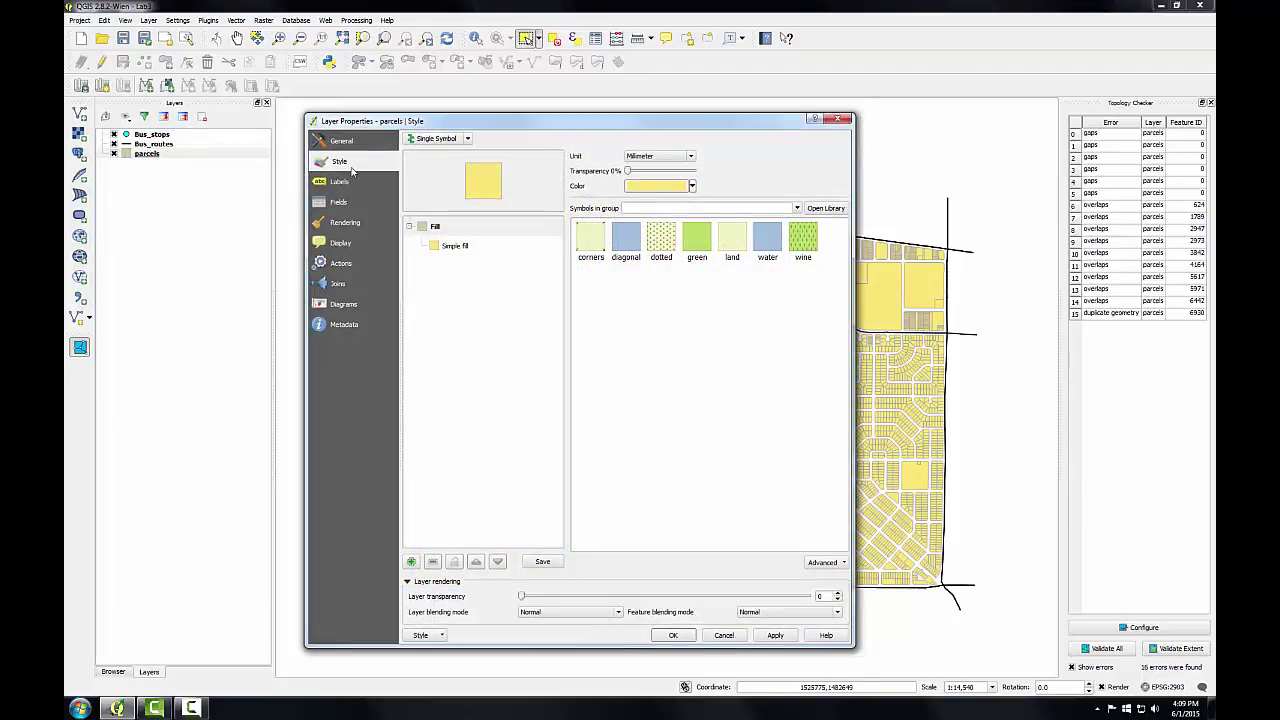
drag(628, 173, 666, 173)
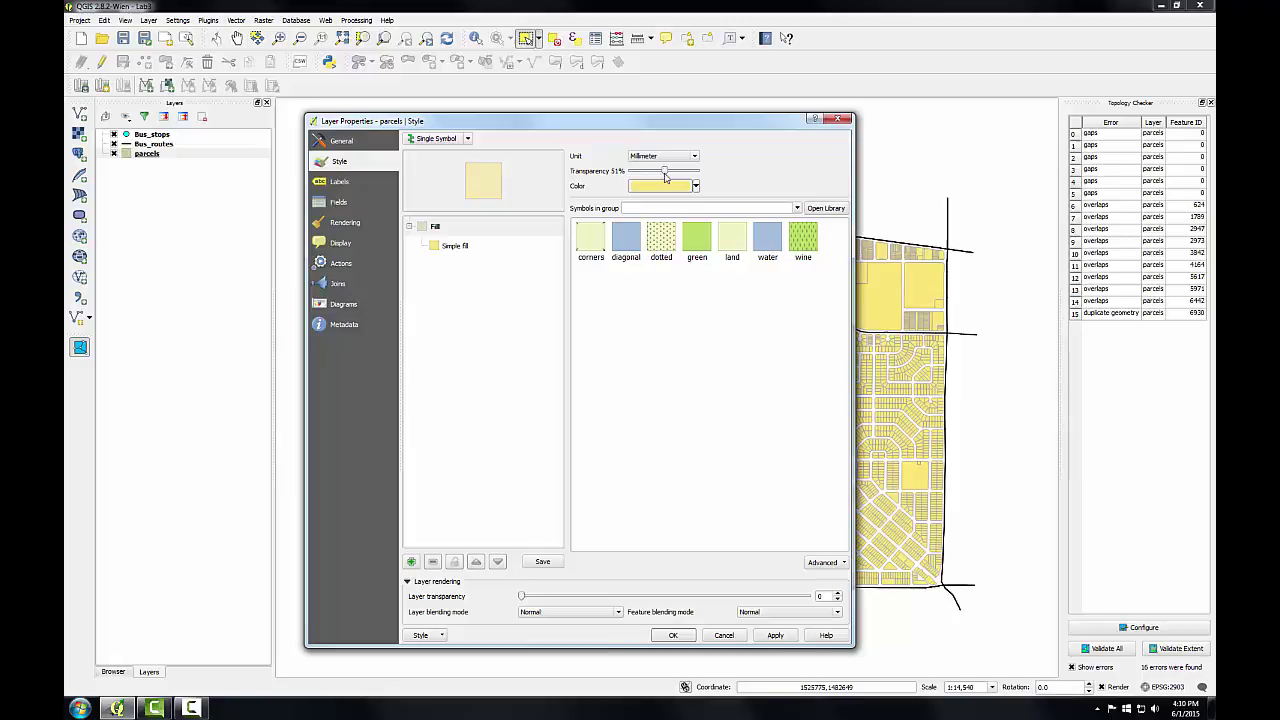
click(674, 637)
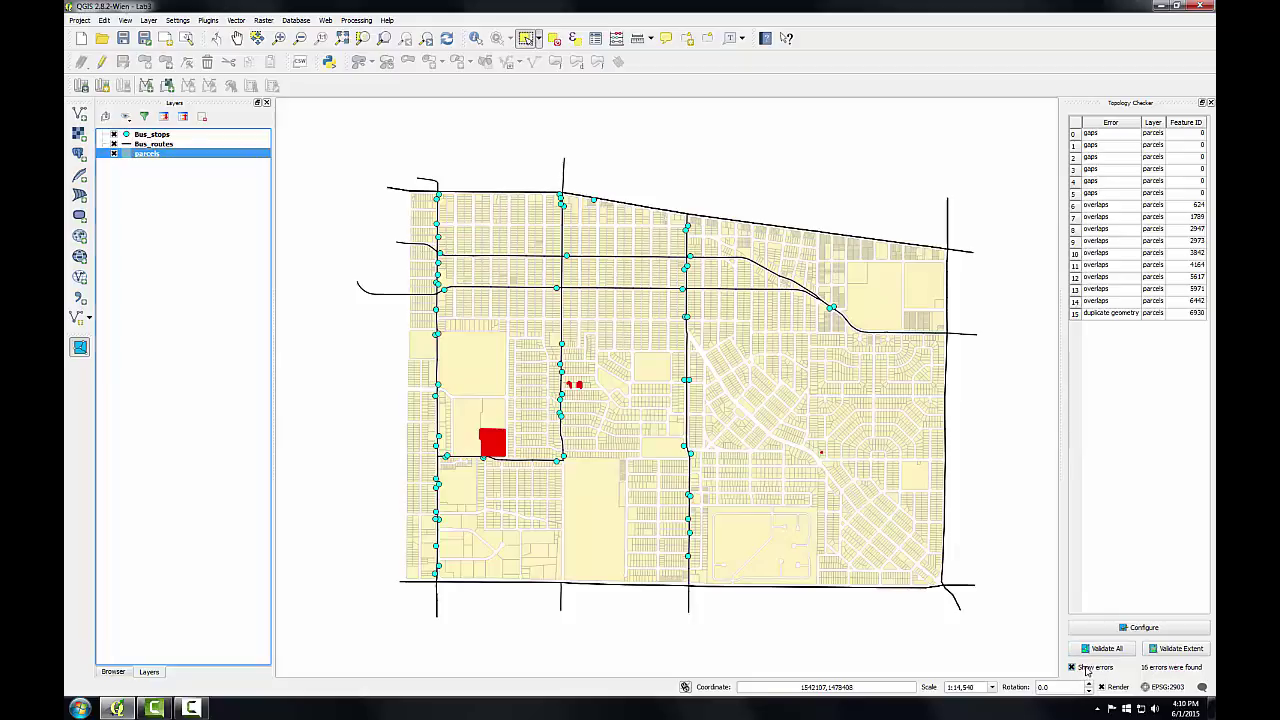
- Toggle the error highlights off and on, then zoom to the overlap error on parcel 624
click(1087, 669)
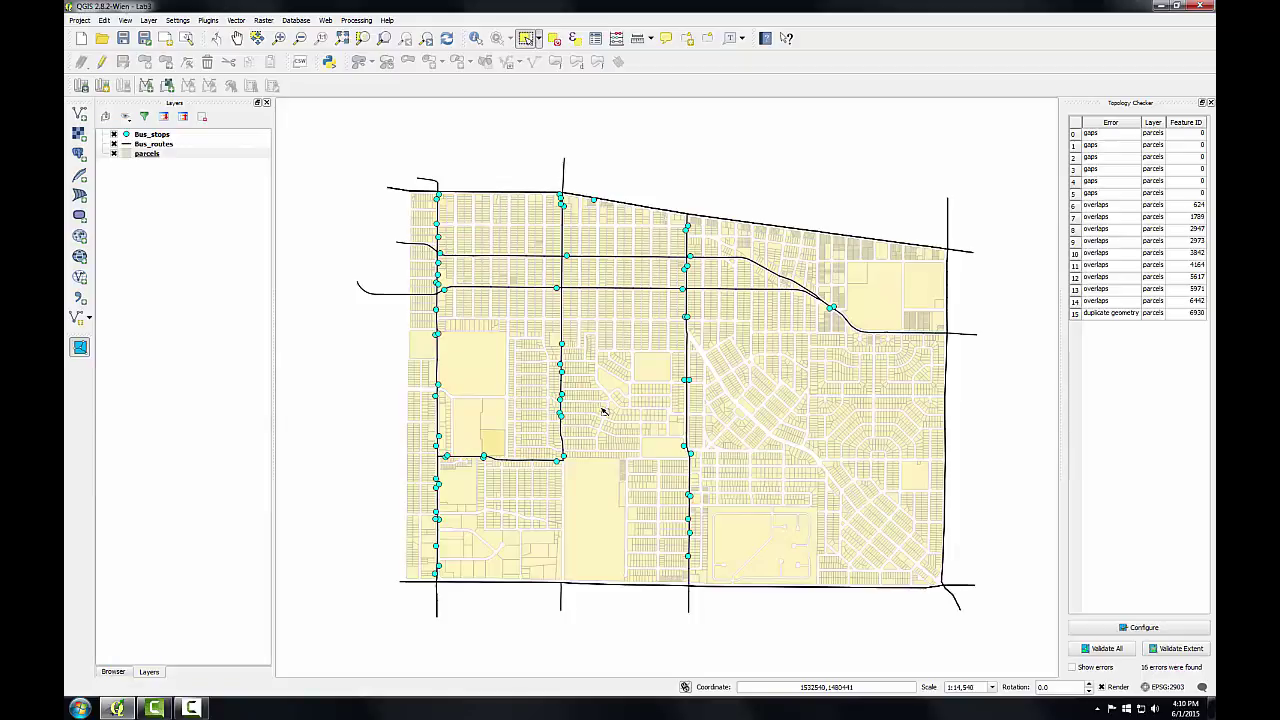
click(1075, 667)
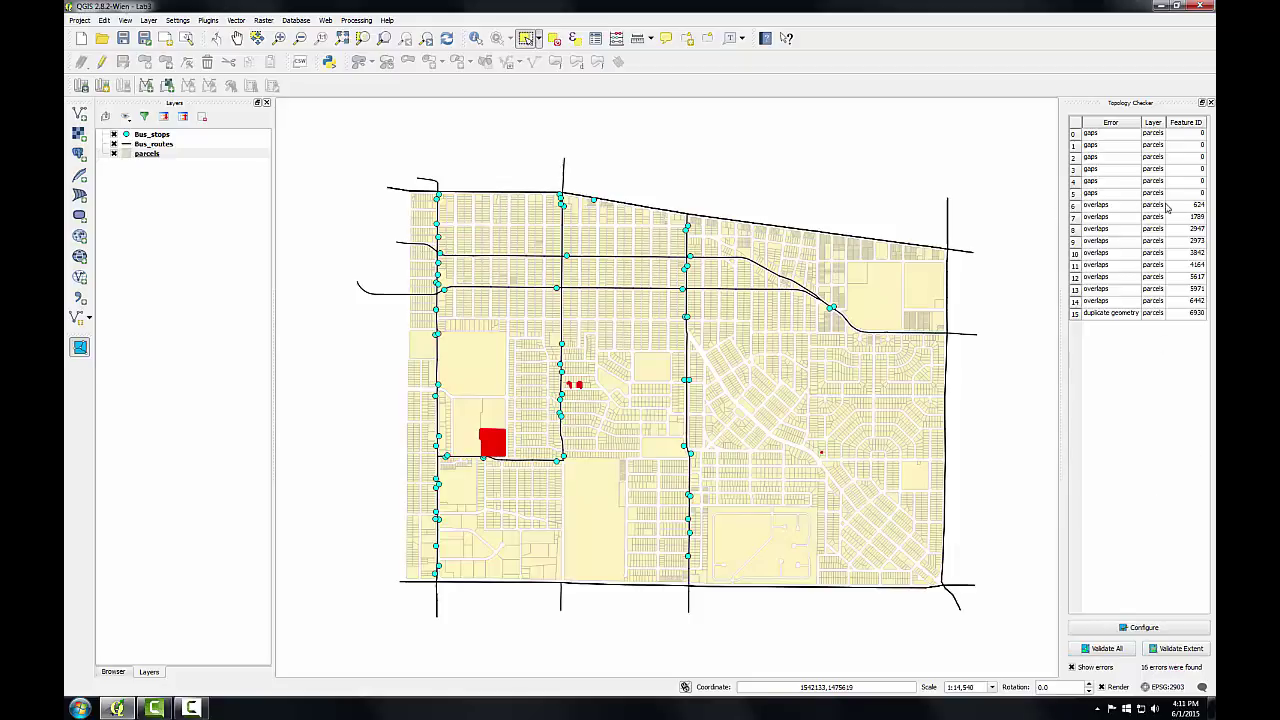
click(1094, 206)
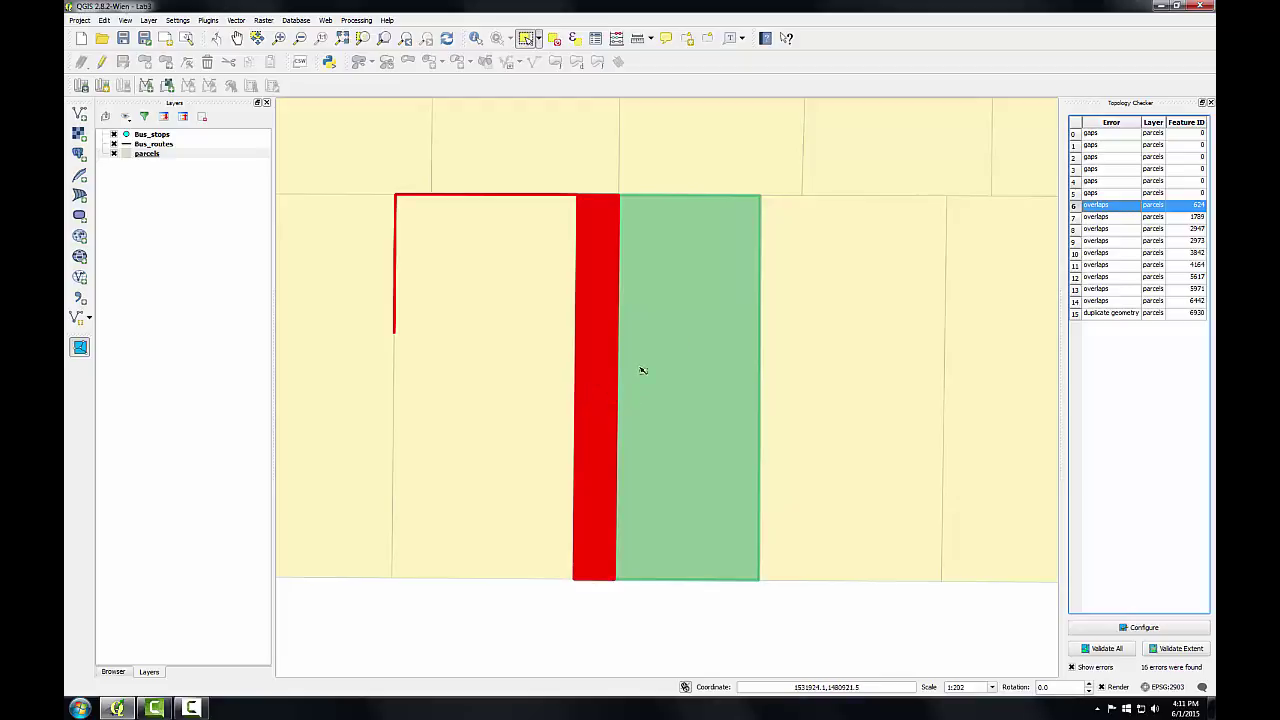
- Start editing the parcels layer and select the parcel left of the overlap
right_click(134, 152)
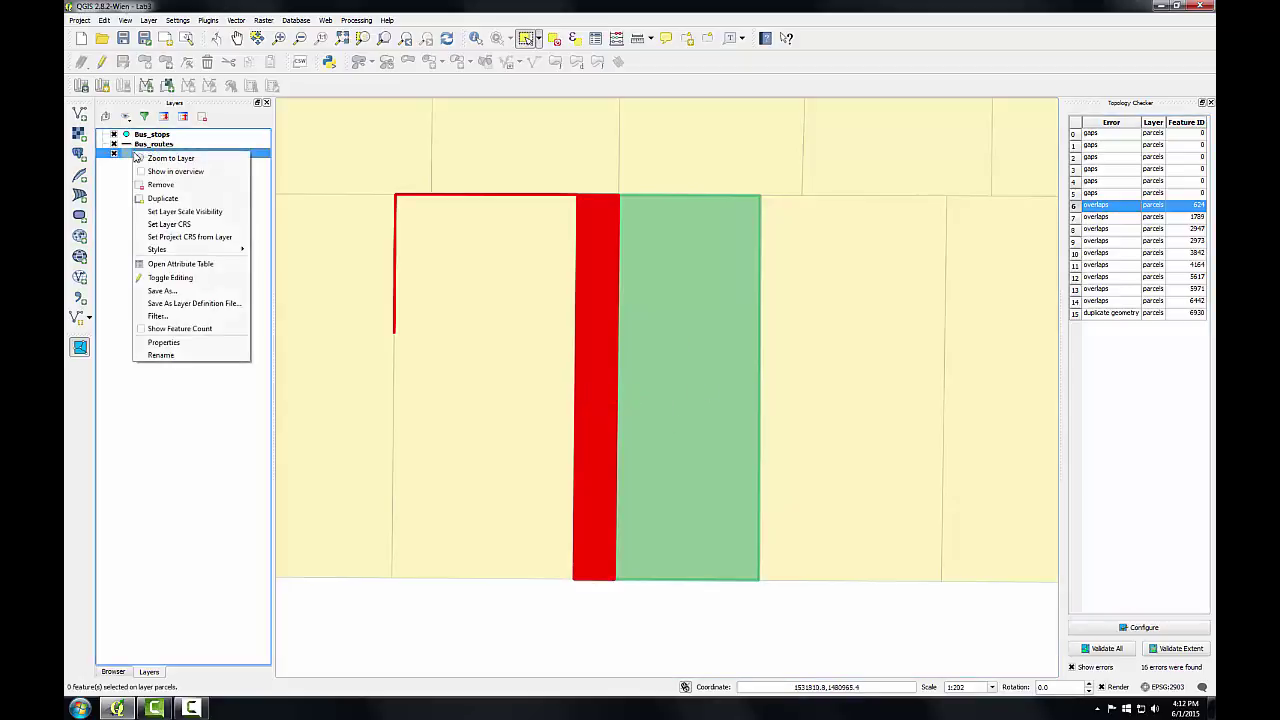
click(172, 277)
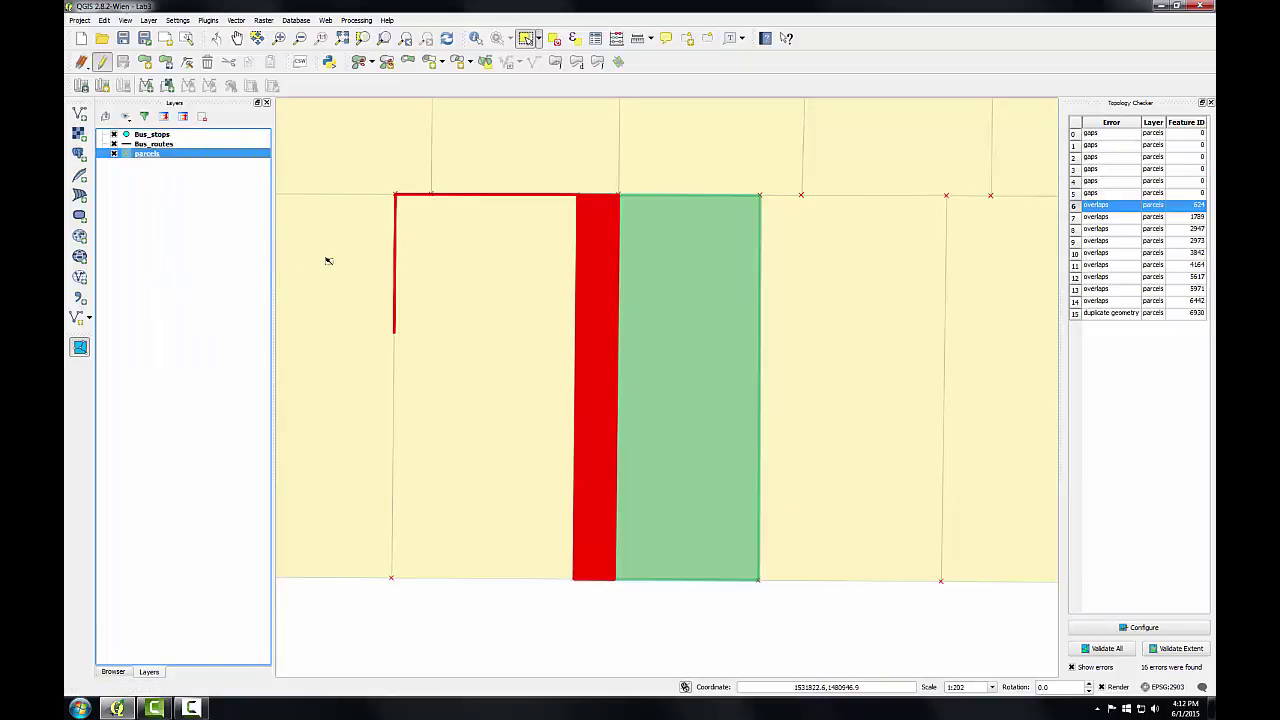
click(525, 38)
click(524, 310)
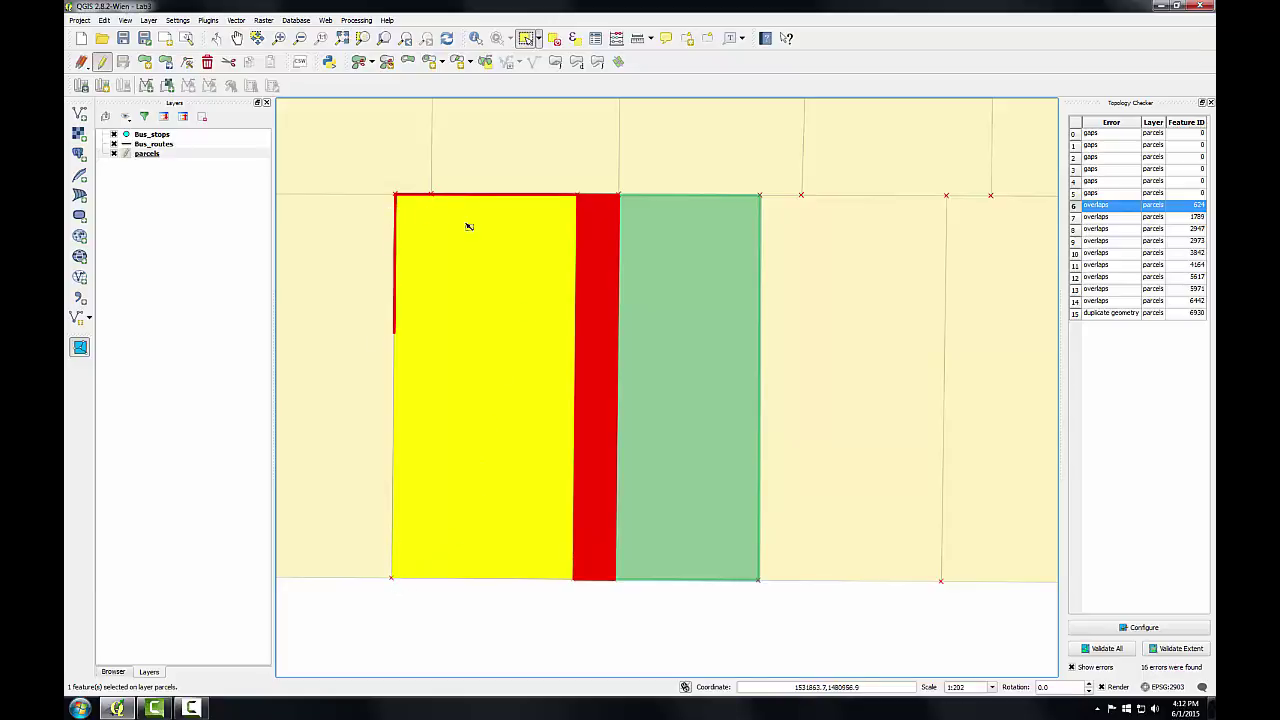
- Drag its top-right and bottom-right vertices left onto the boundary, then revalidate to 4 errors
click(187, 64)
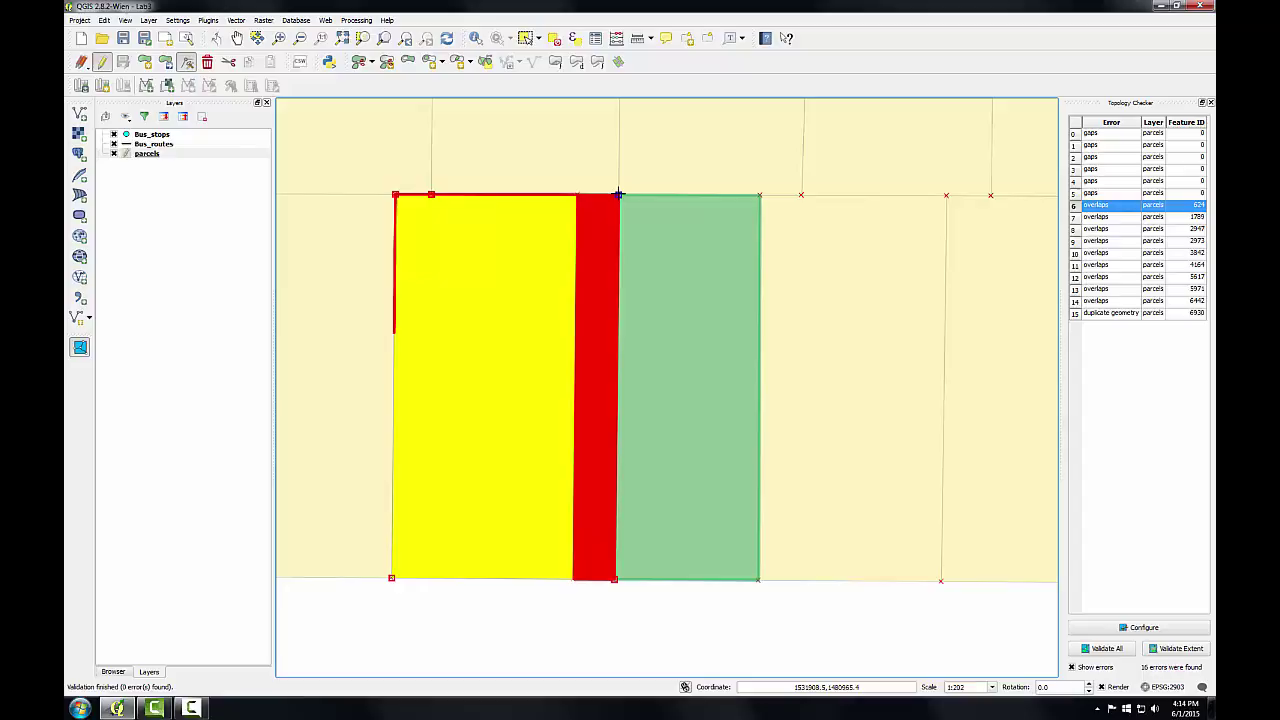
drag(618, 194, 576, 194)
drag(614, 579, 573, 579)
click(1180, 649)
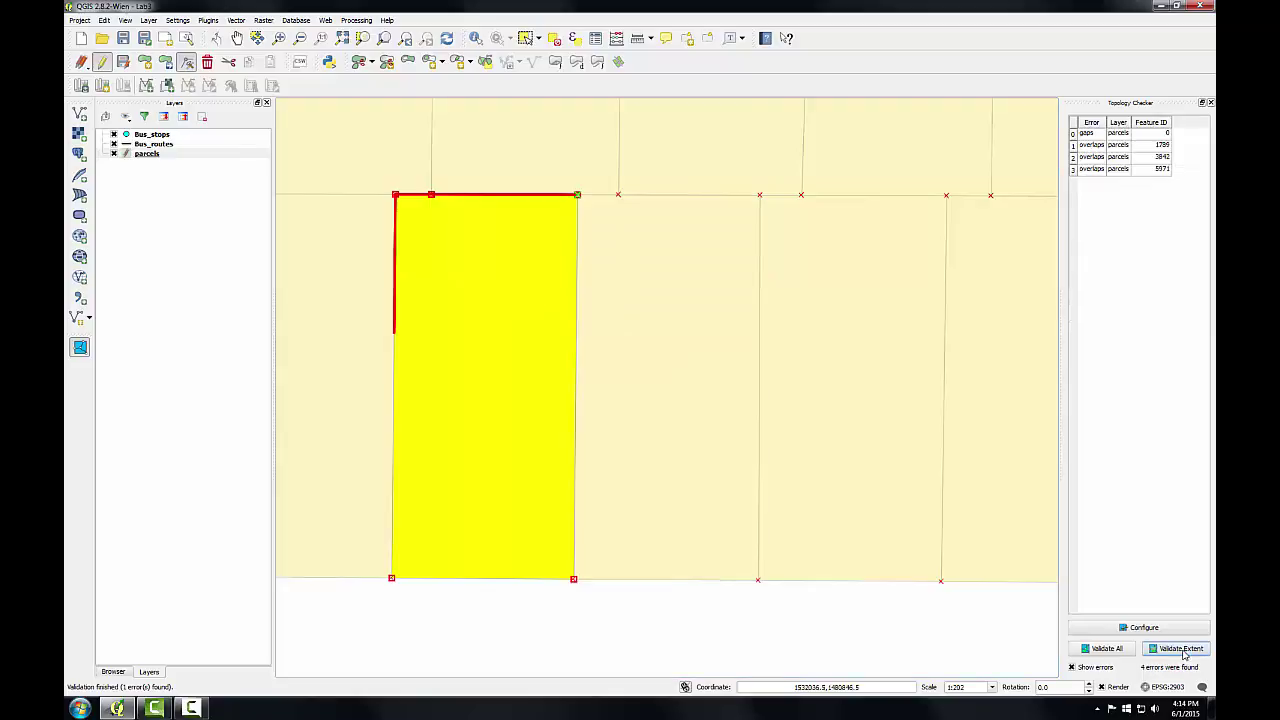
- Reselect the edited parcel, delete the extra vertex on its top edge, and recheck topology
click(554, 38)
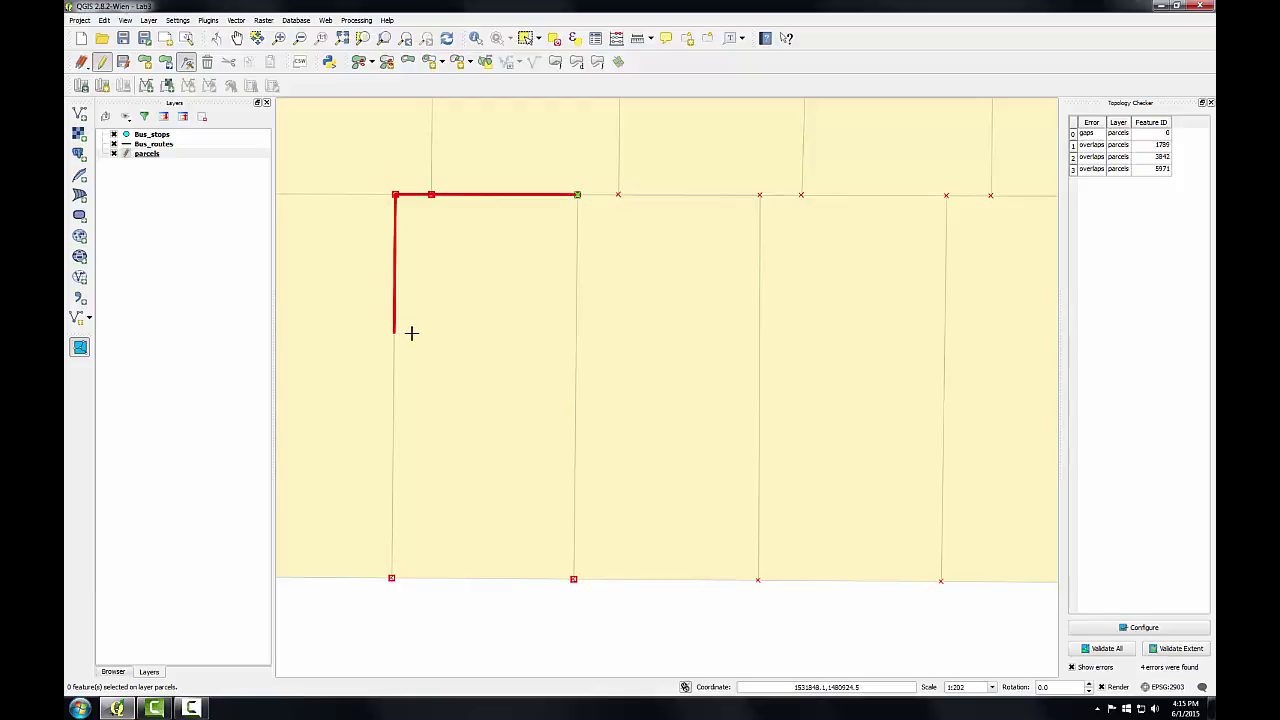
click(525, 38)
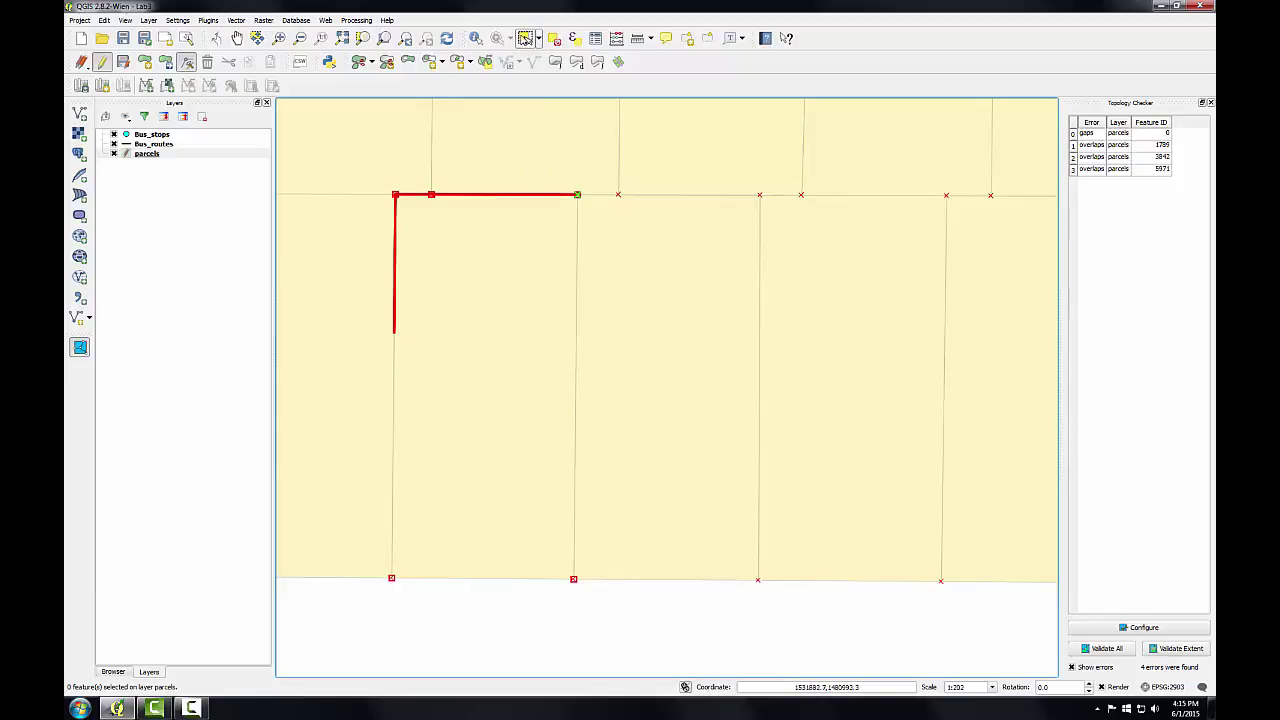
click(514, 223)
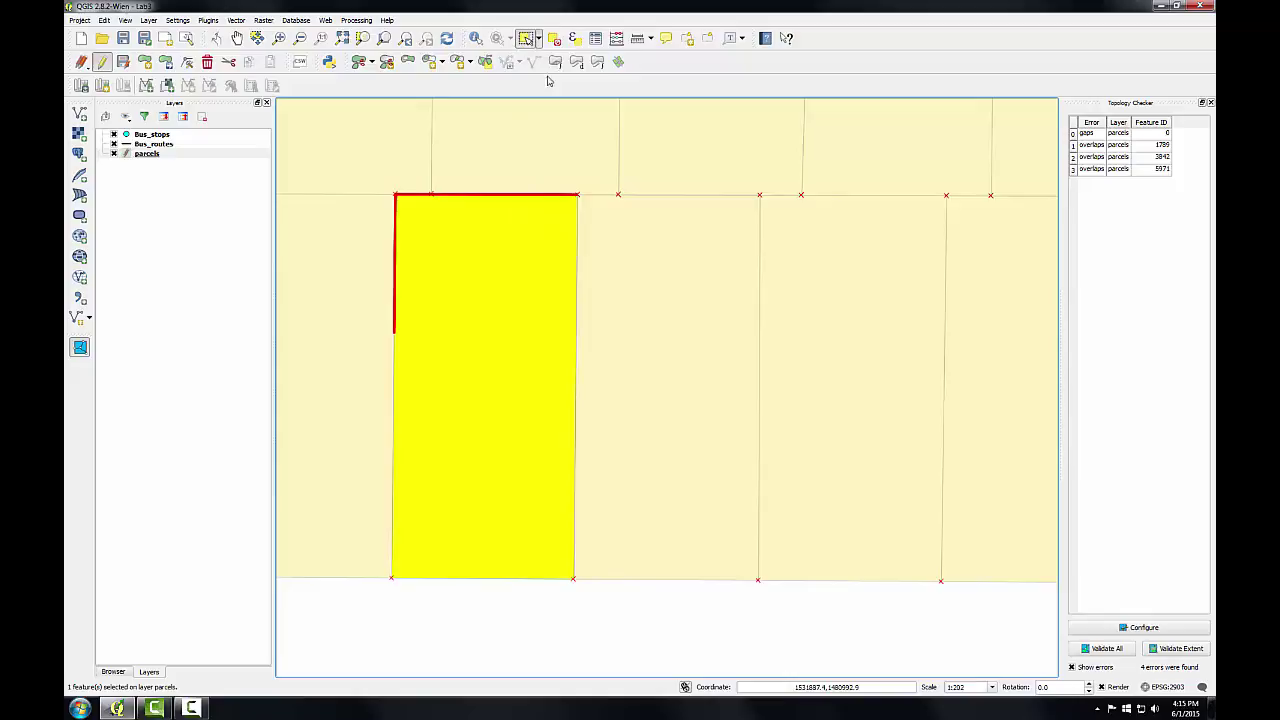
click(187, 61)
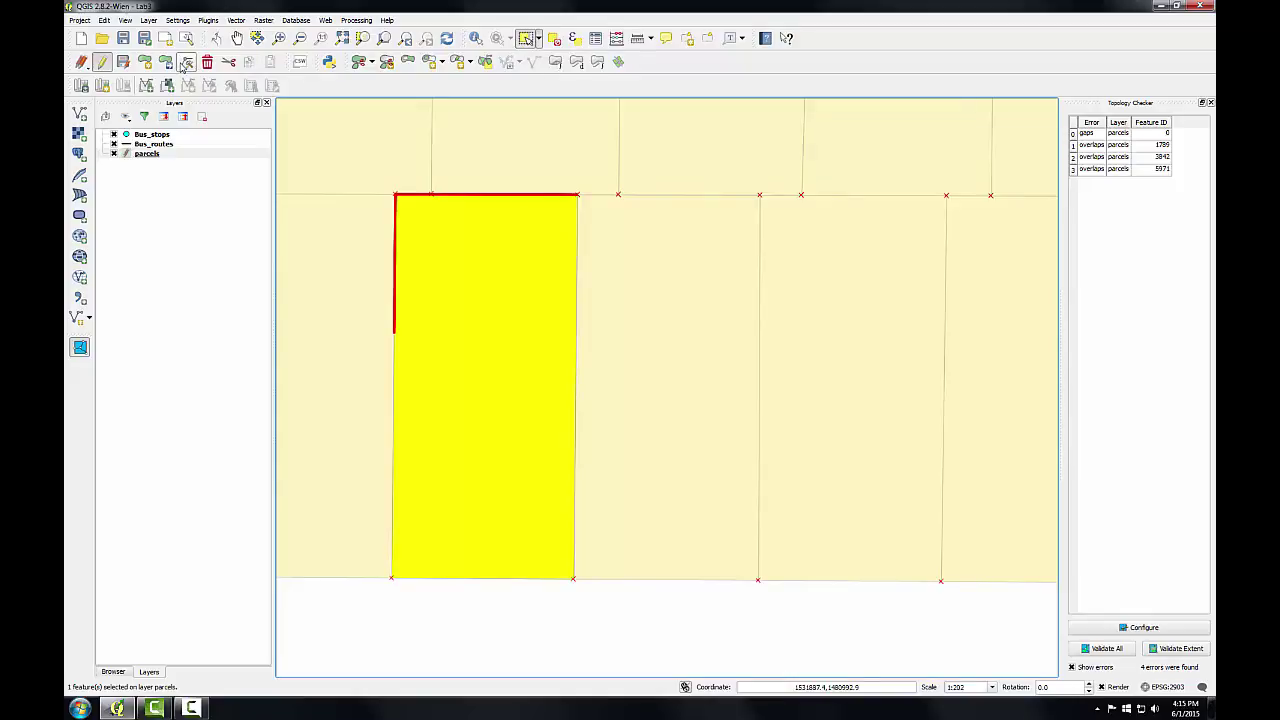
click(565, 195)
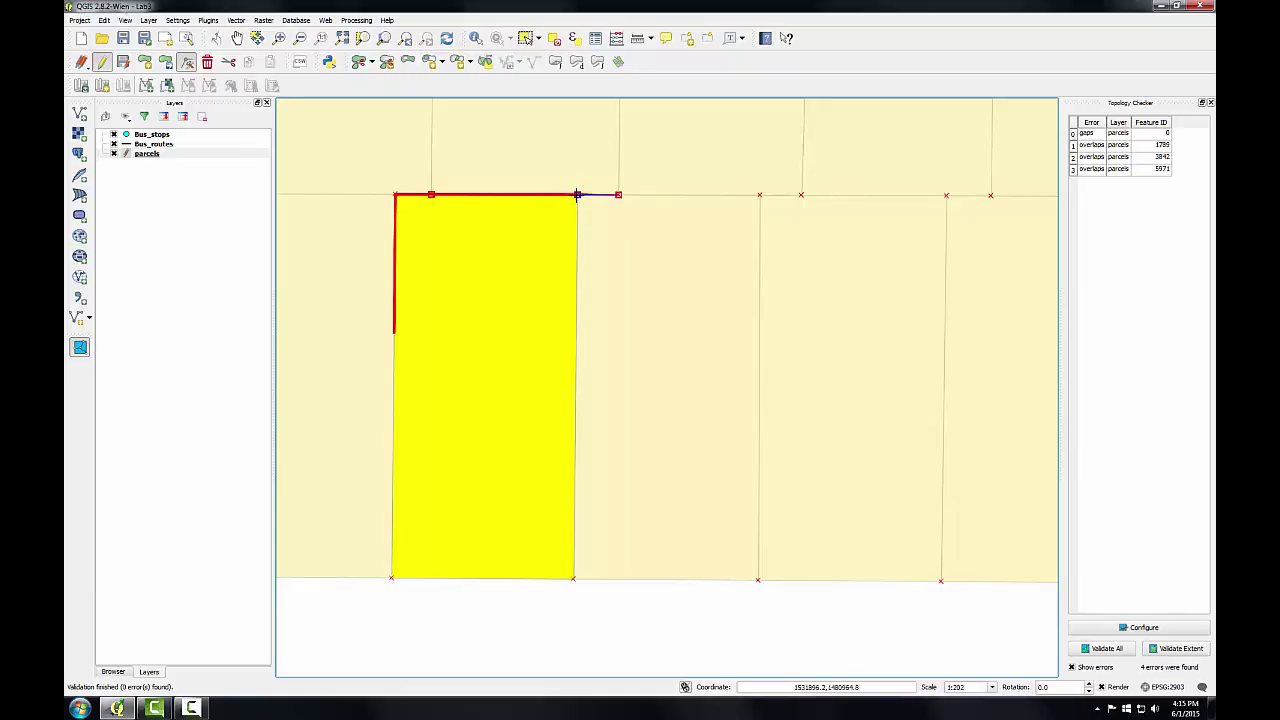
click(431, 195)
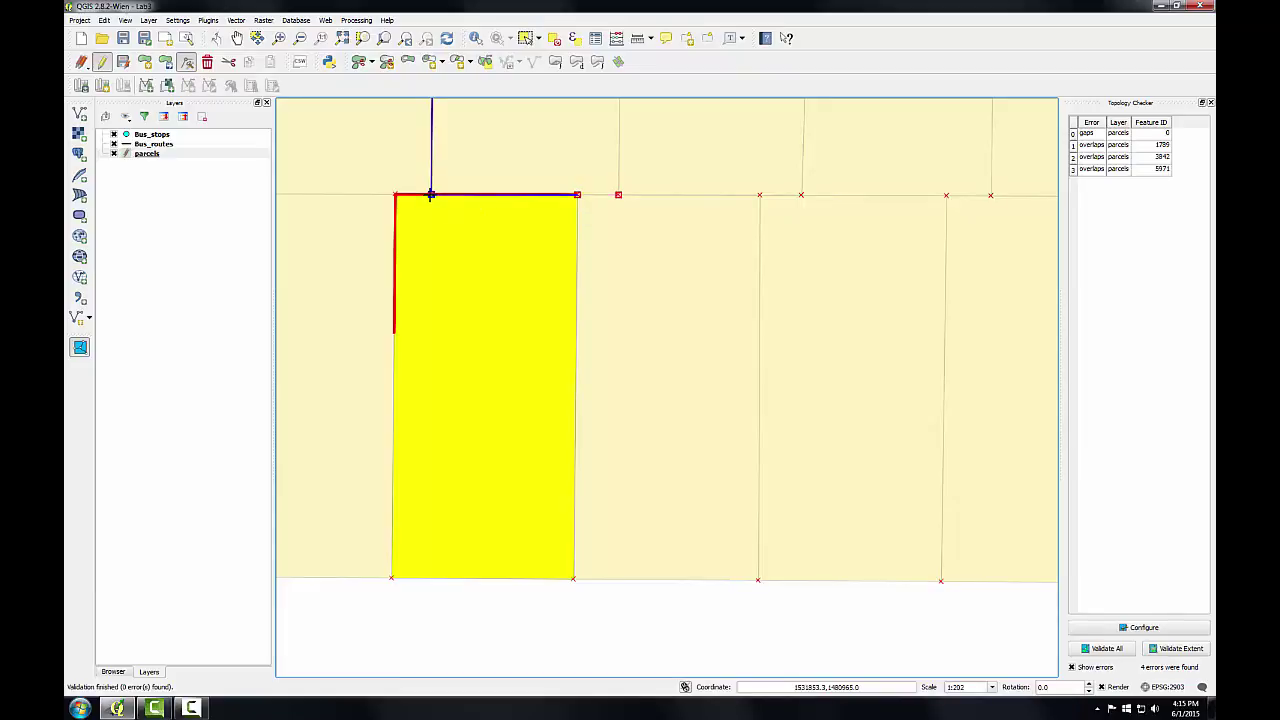
key(Delete)
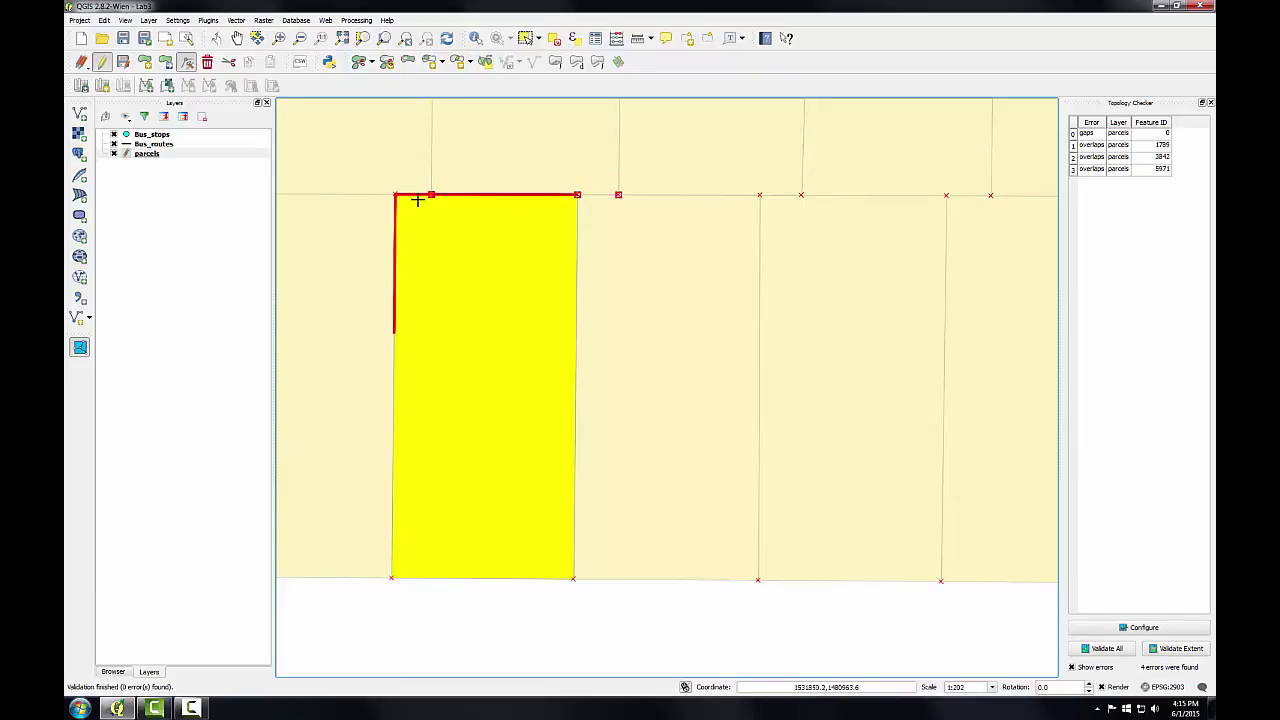
click(393, 330)
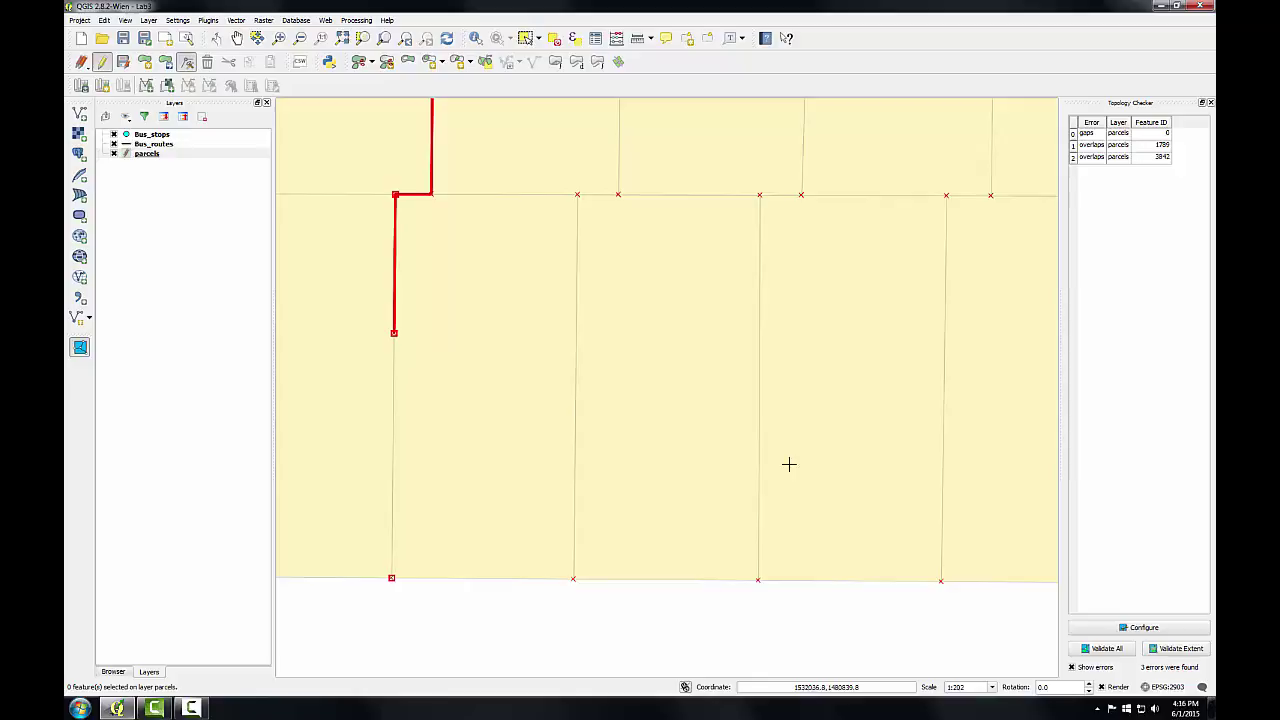
- Reselect the parcel in the Node Tool and pick a vertex on its top edge
click(419, 196)
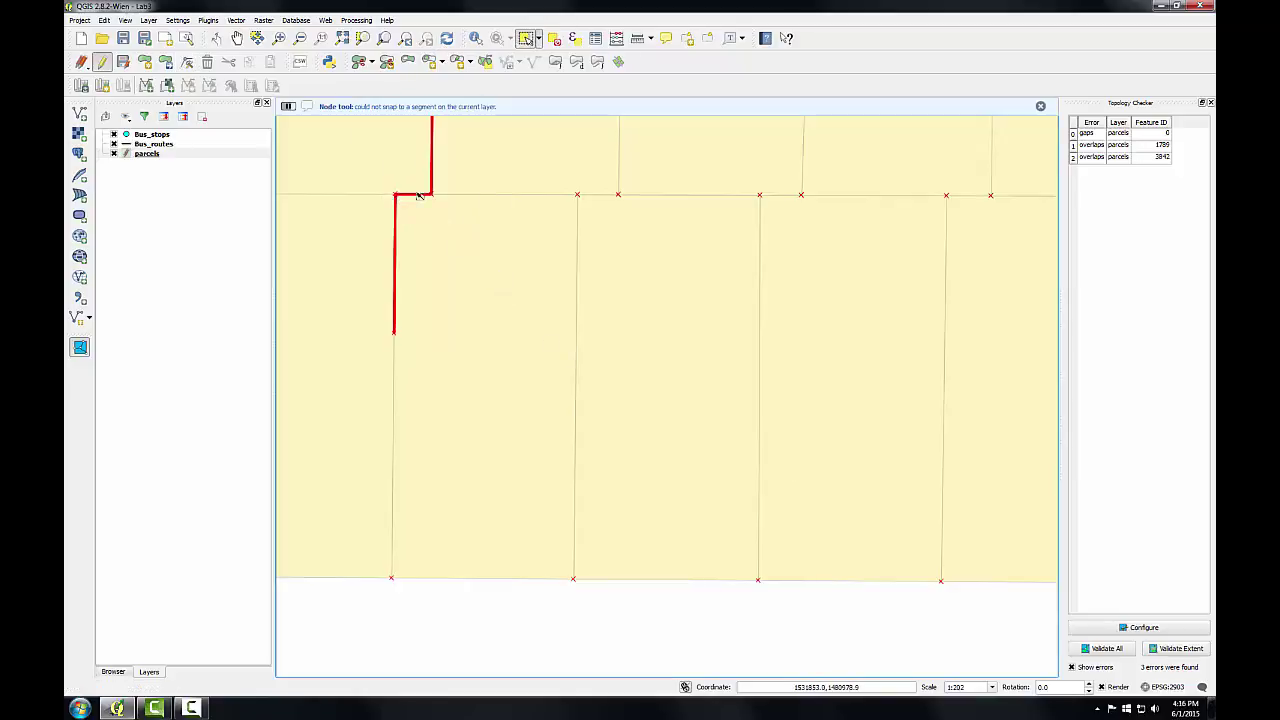
click(424, 246)
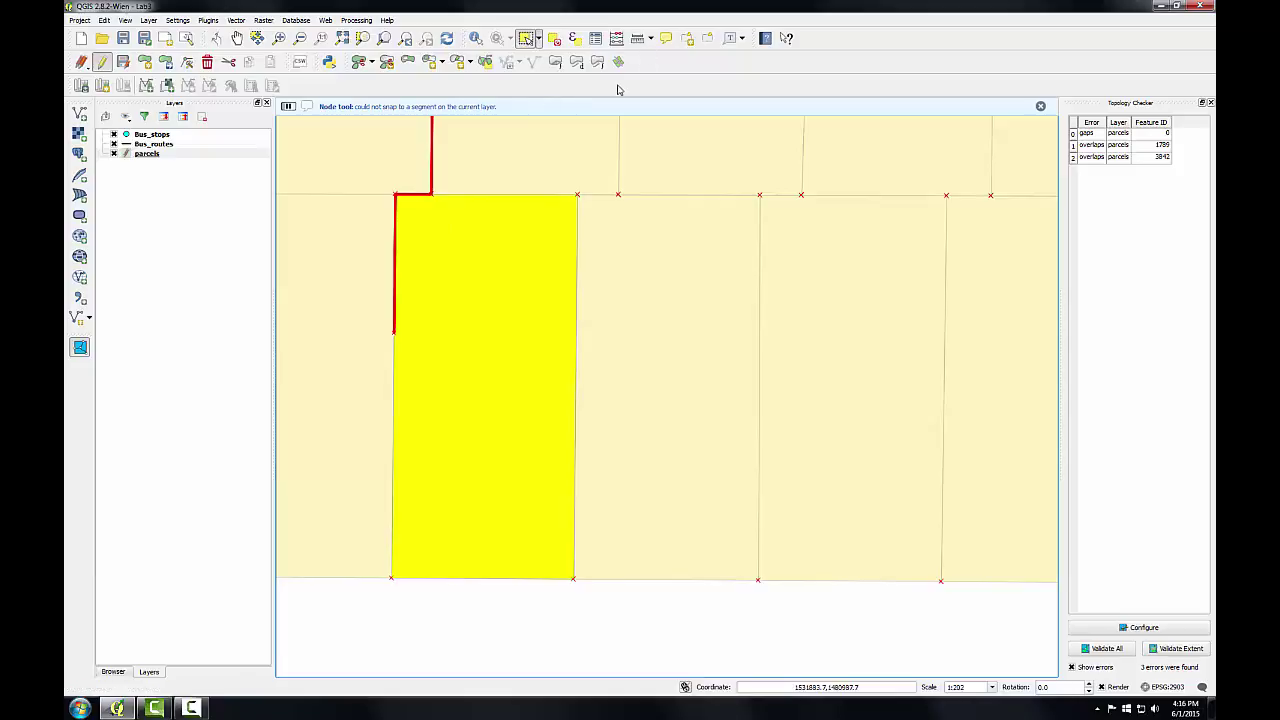
click(186, 61)
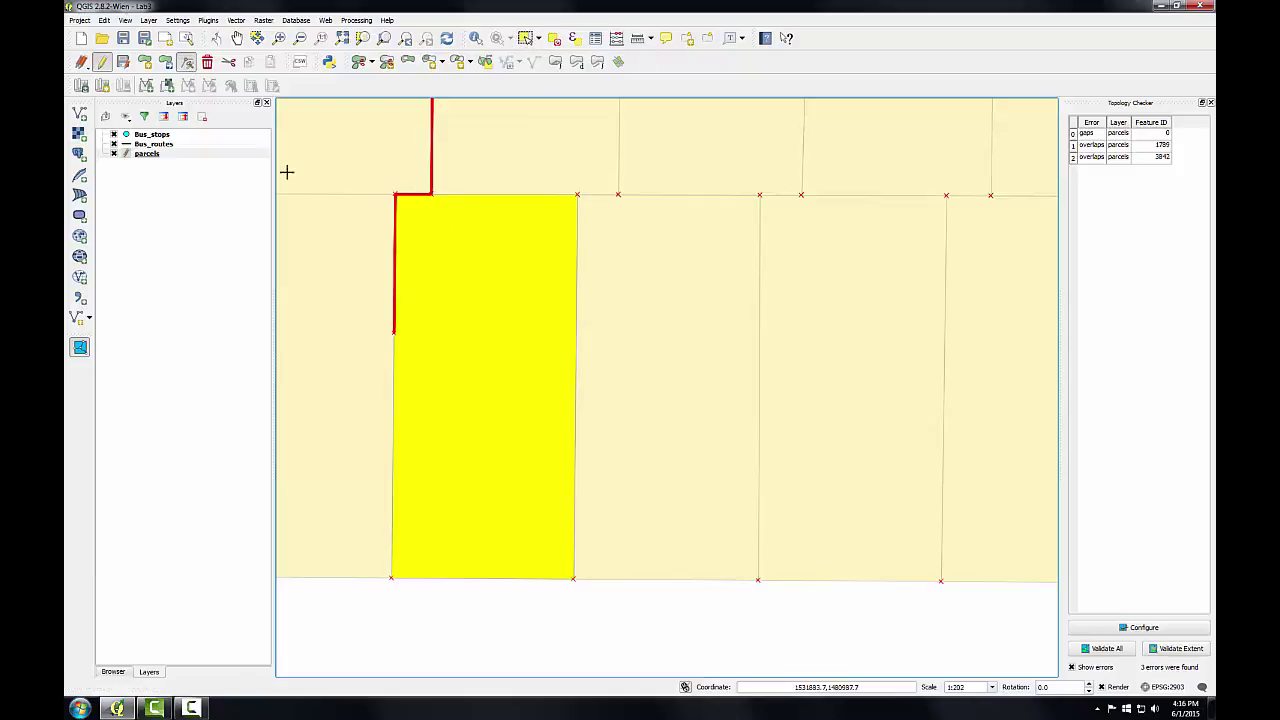
click(394, 193)
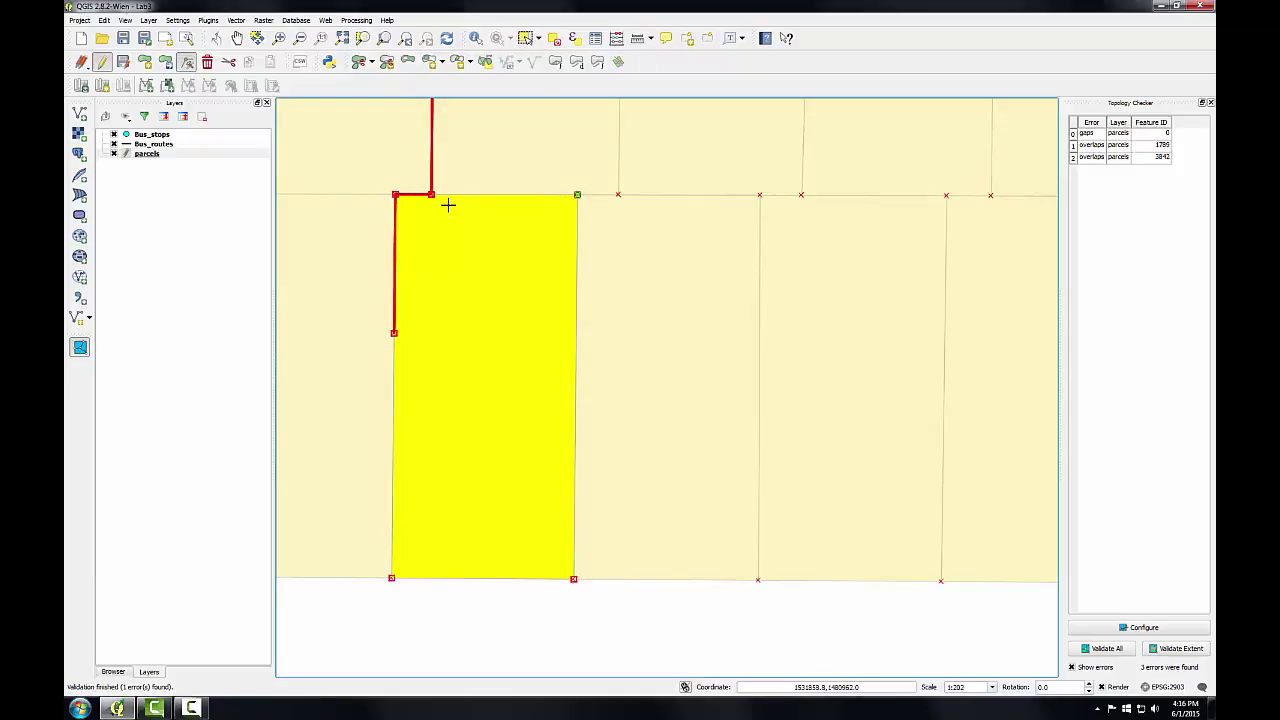
click(431, 195)
key(space)
- Pan up to the parcel block's top and pick the yellow parcel right of the red boundary for vertex editing
drag(527, 151, 543, 380)
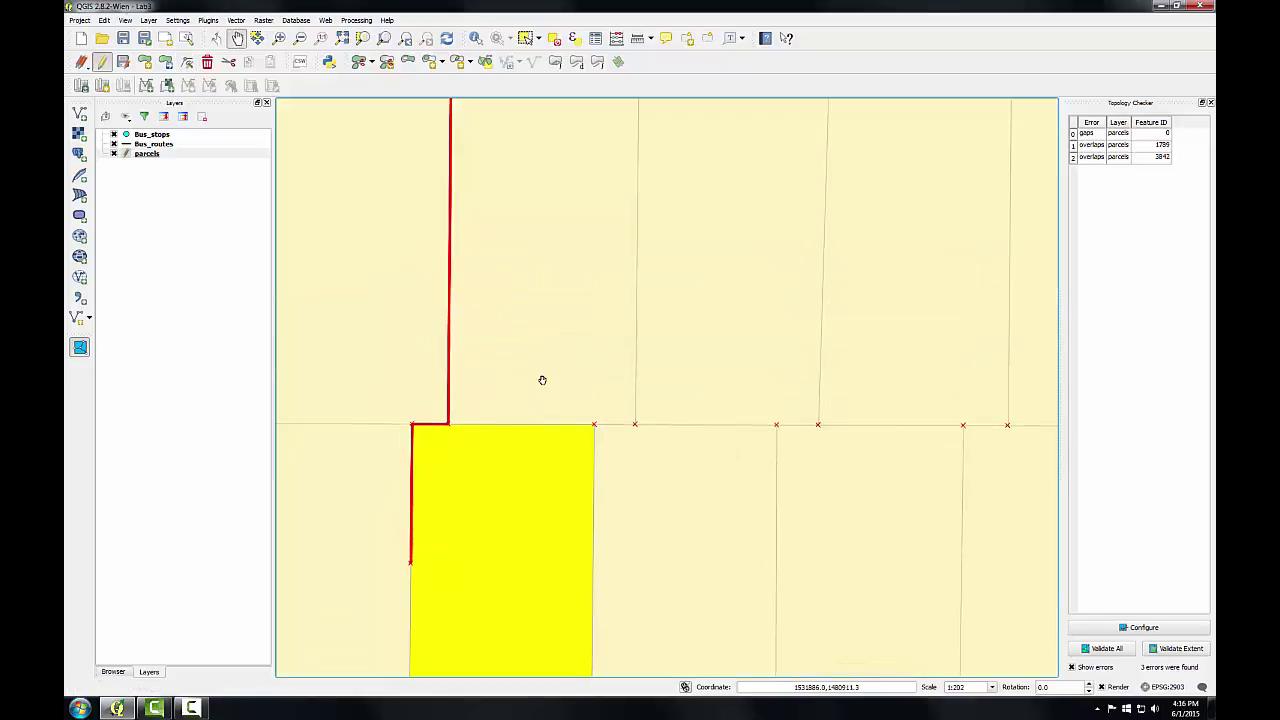
drag(534, 299, 526, 474)
drag(508, 174, 503, 260)
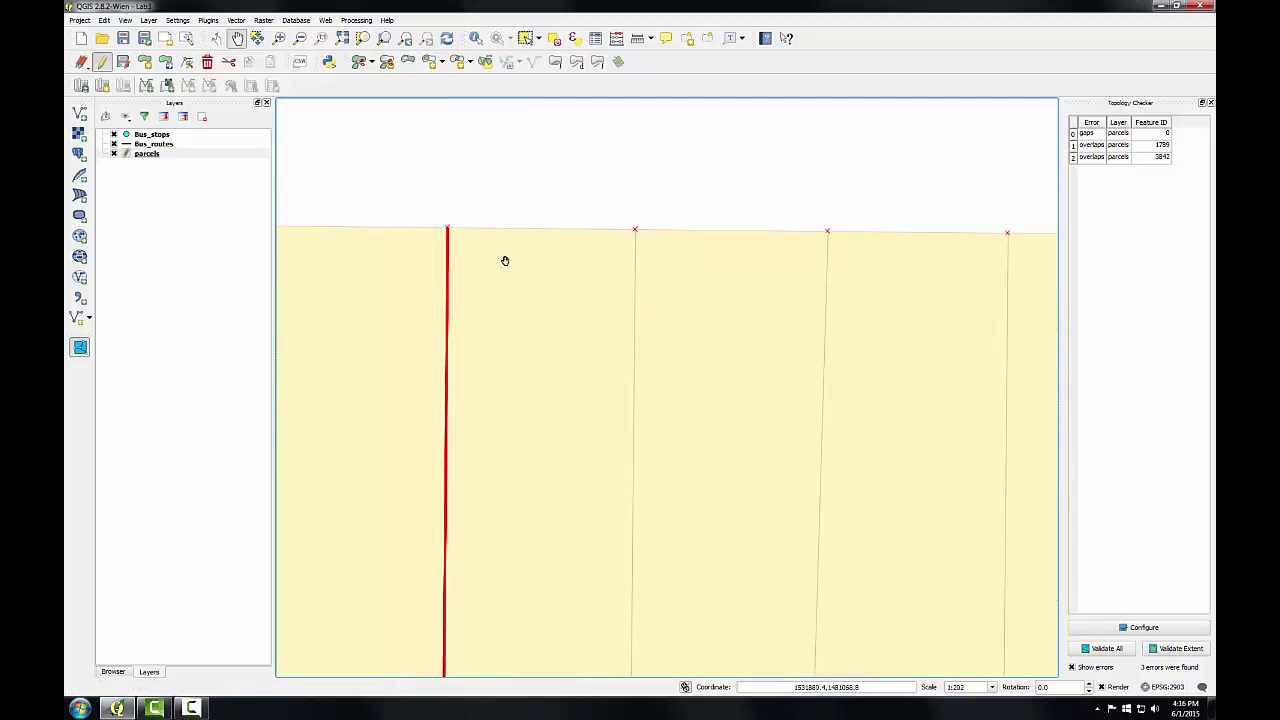
click(525, 38)
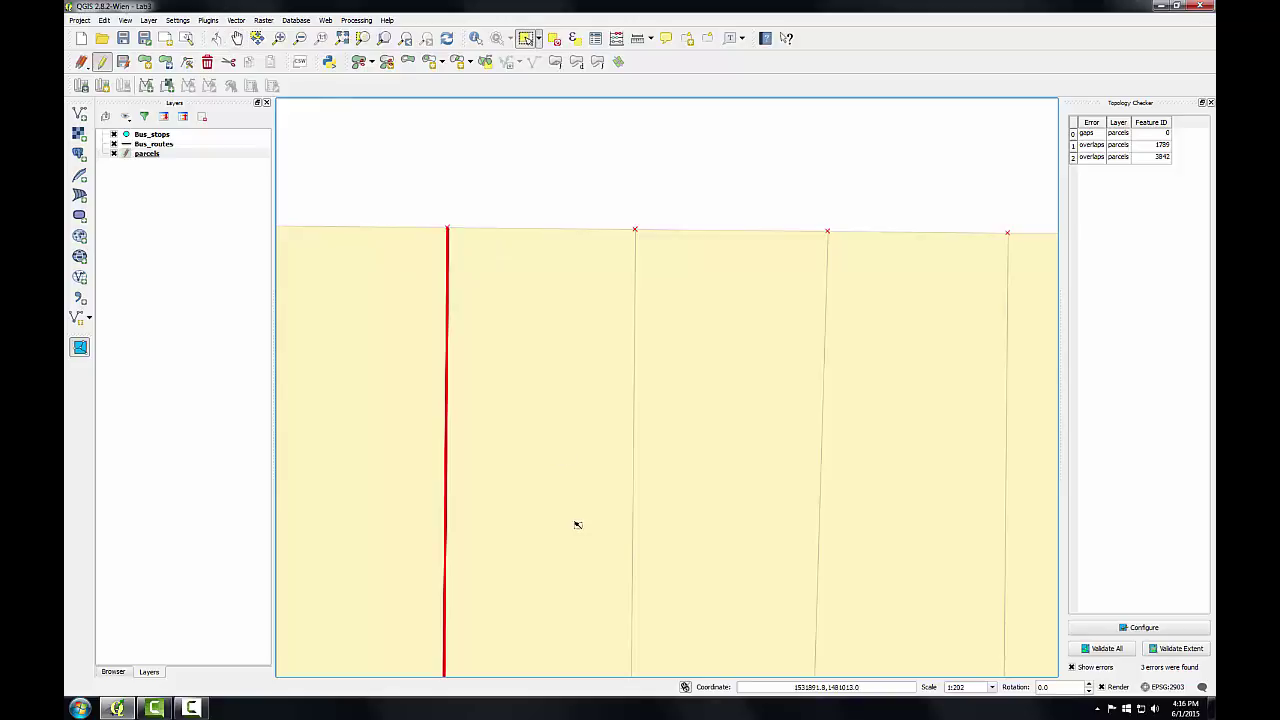
click(578, 525)
click(186, 61)
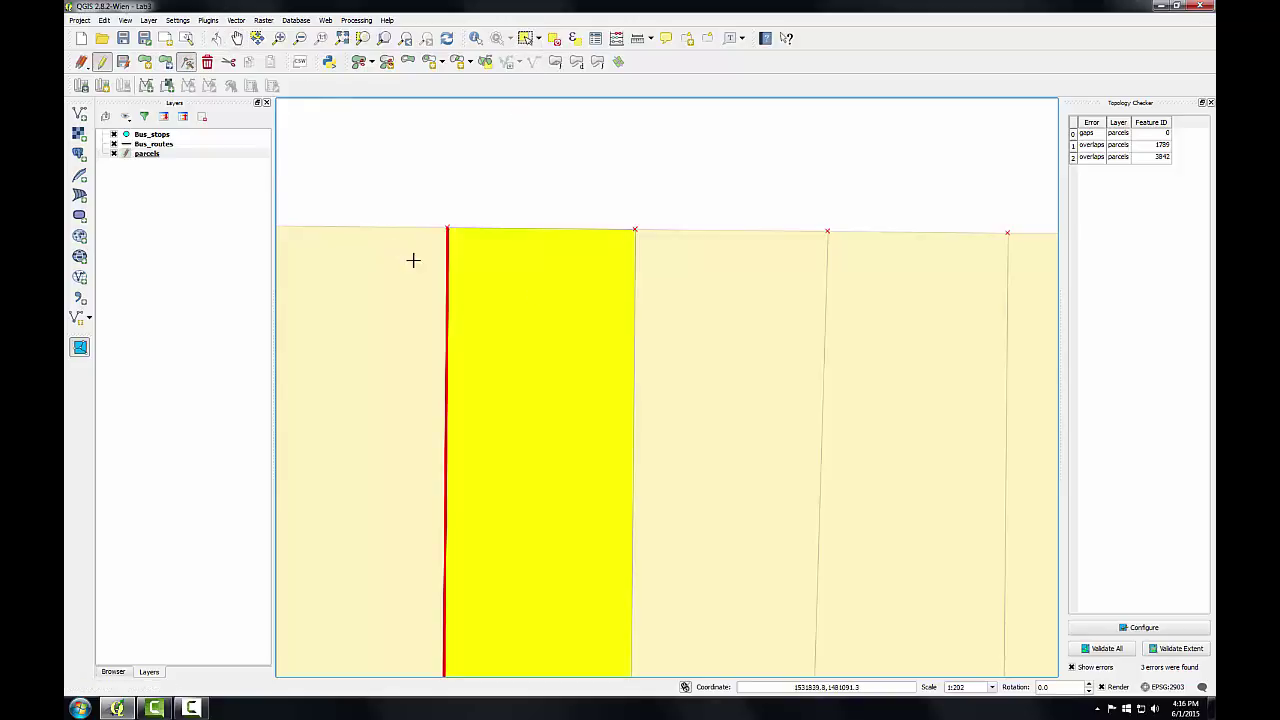
click(467, 250)
click(454, 249)
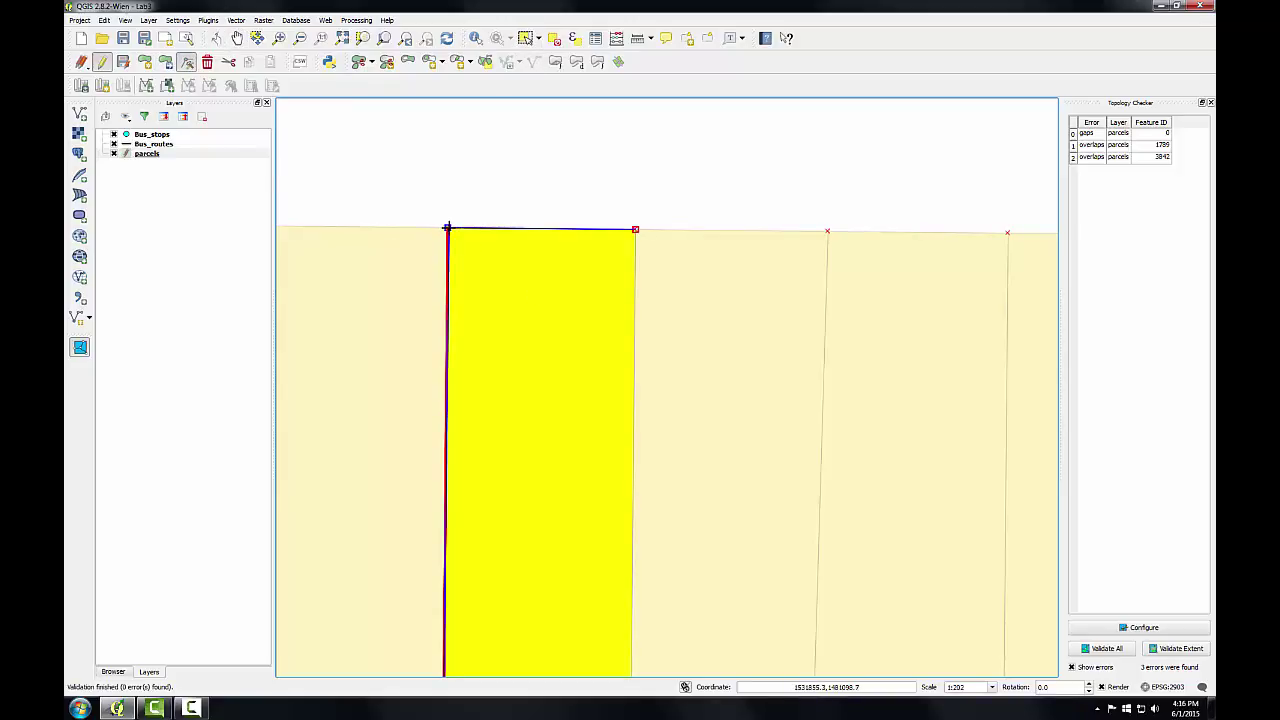
- Validate the visible extent, reaching 0 errors, and clear the parcel selection
click(405, 38)
click(405, 38)
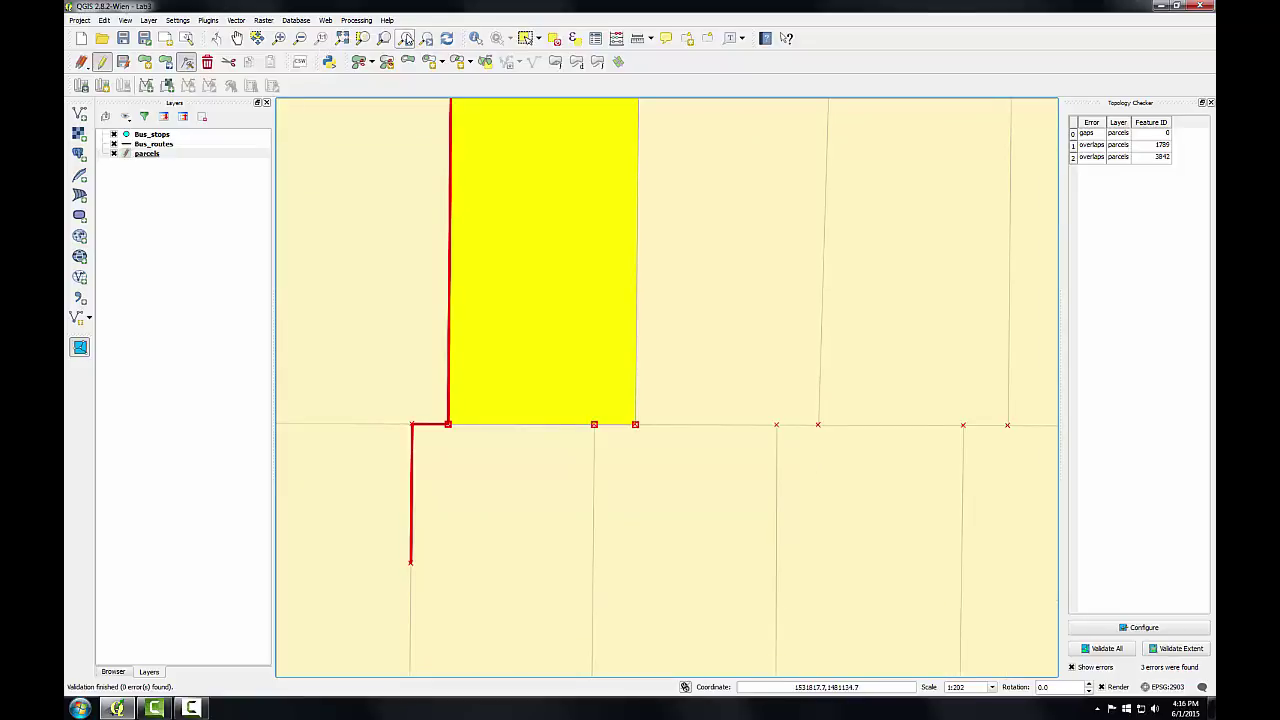
click(405, 38)
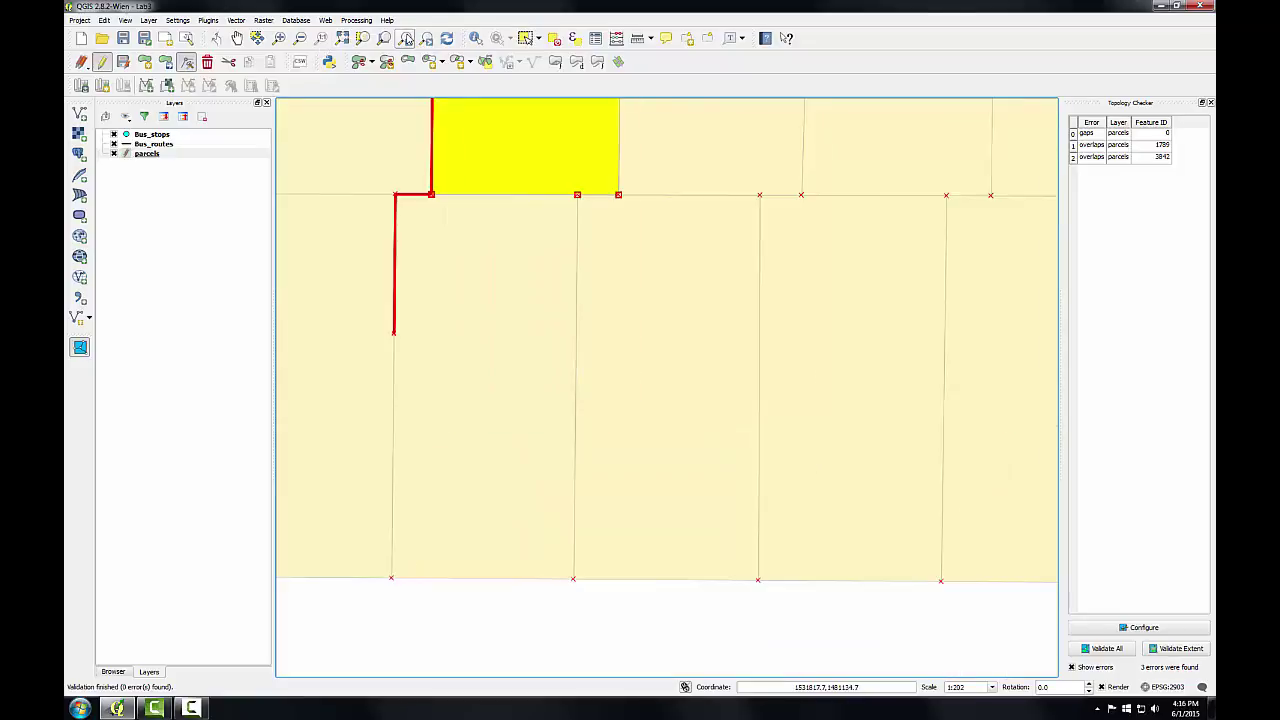
click(1170, 649)
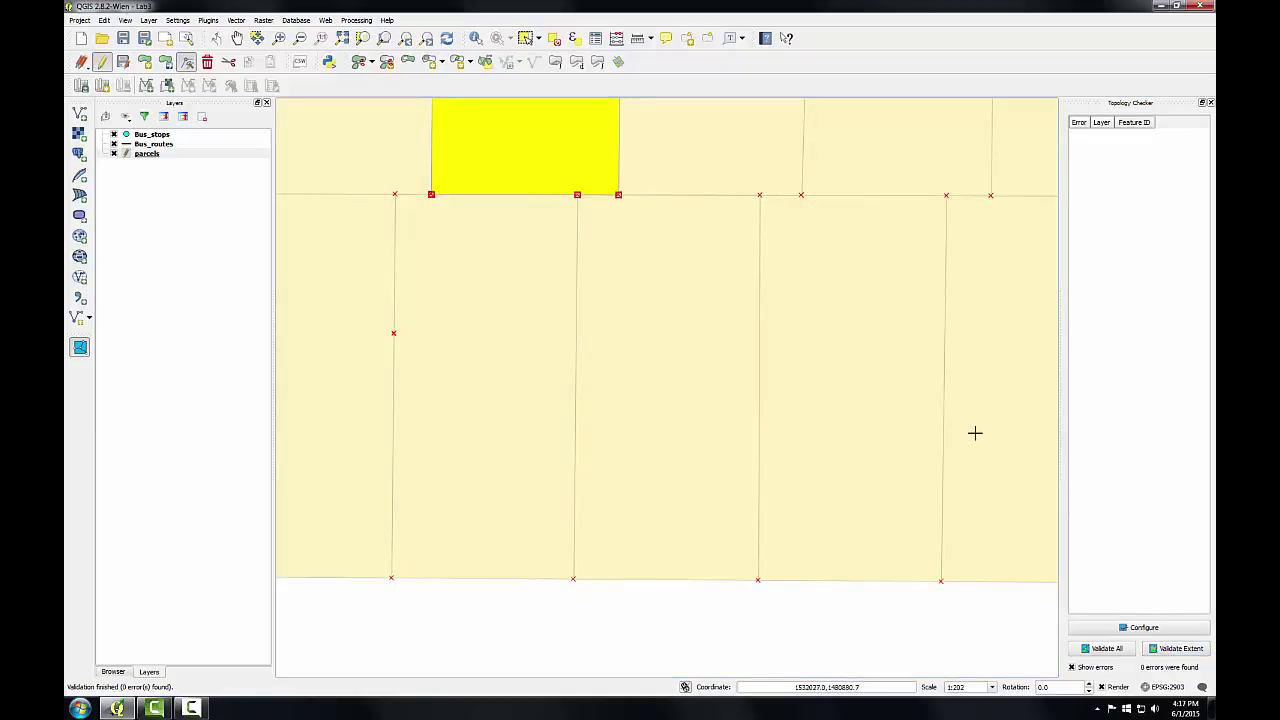
click(558, 38)
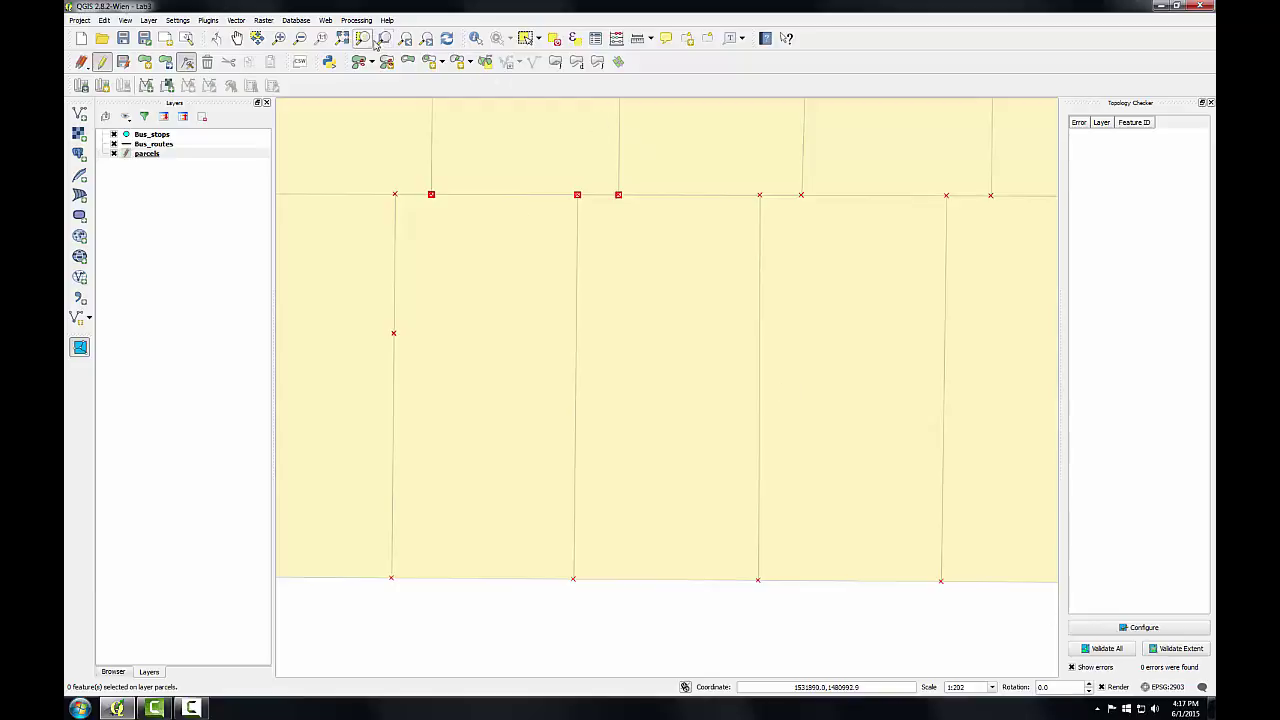
- Zoom to full extent, stop editing parcels with changes saved, and validate to 11 errors
click(405, 38)
right_click(146, 153)
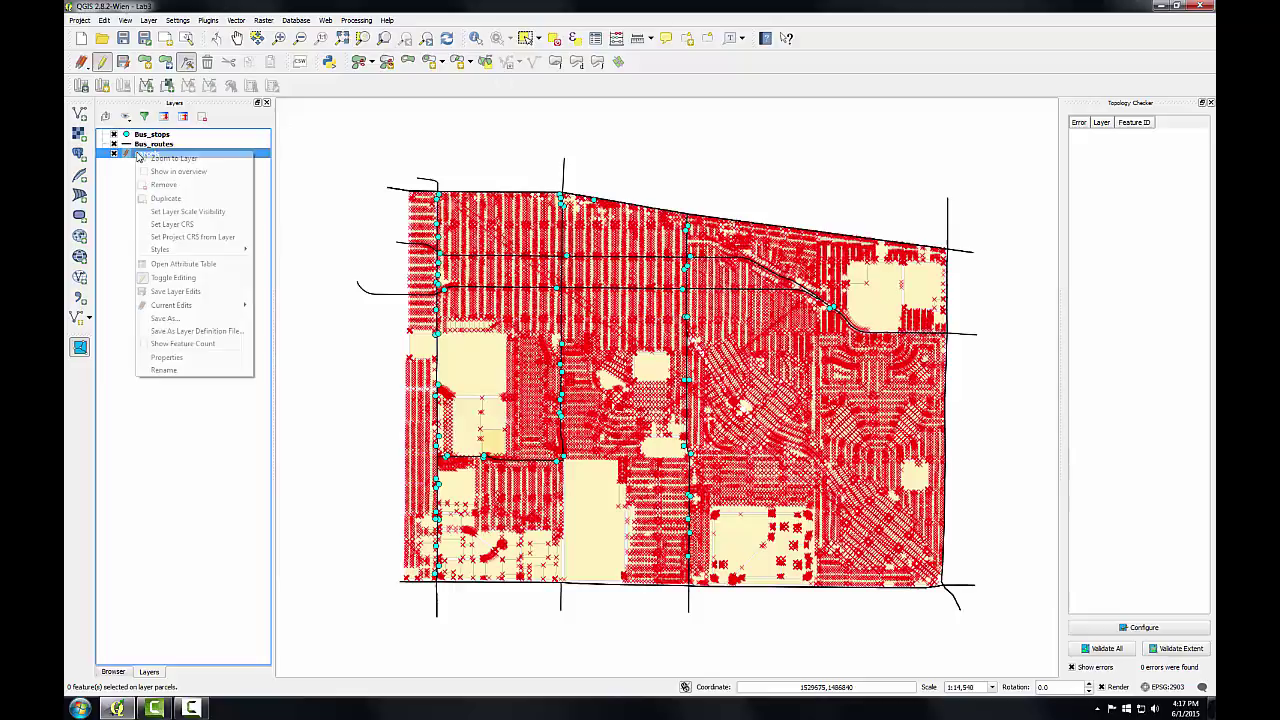
click(165, 277)
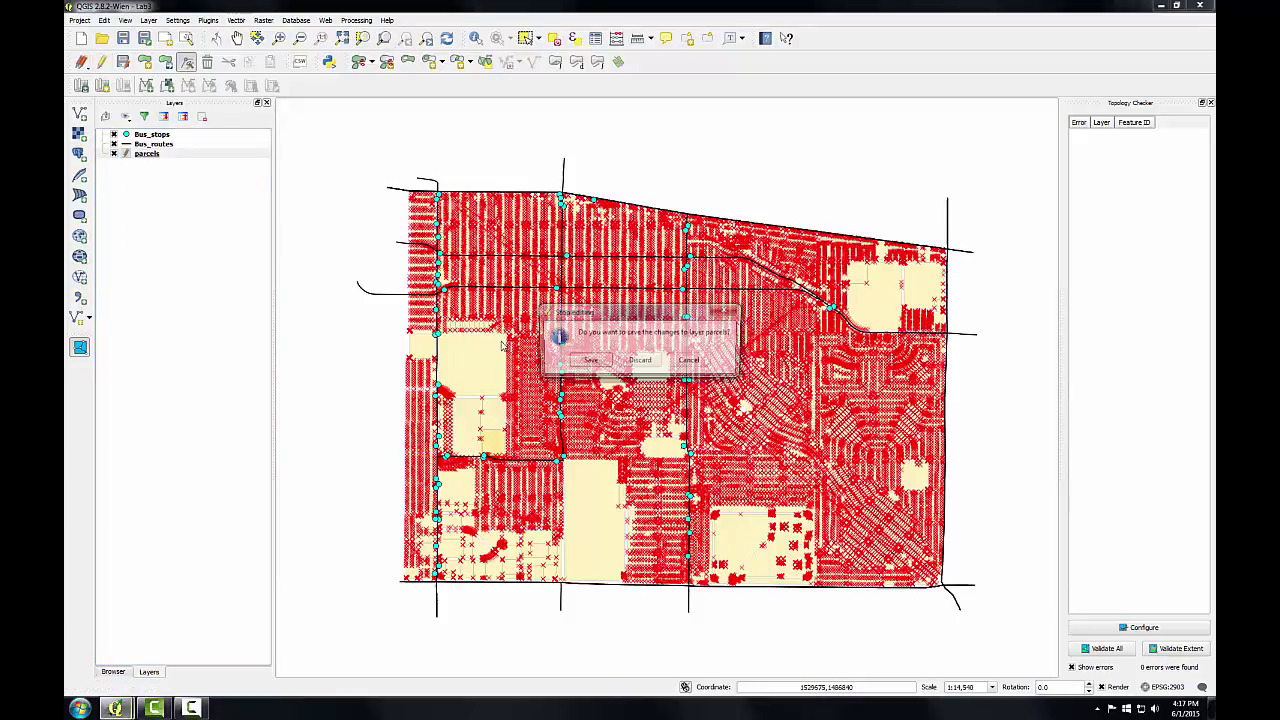
click(590, 362)
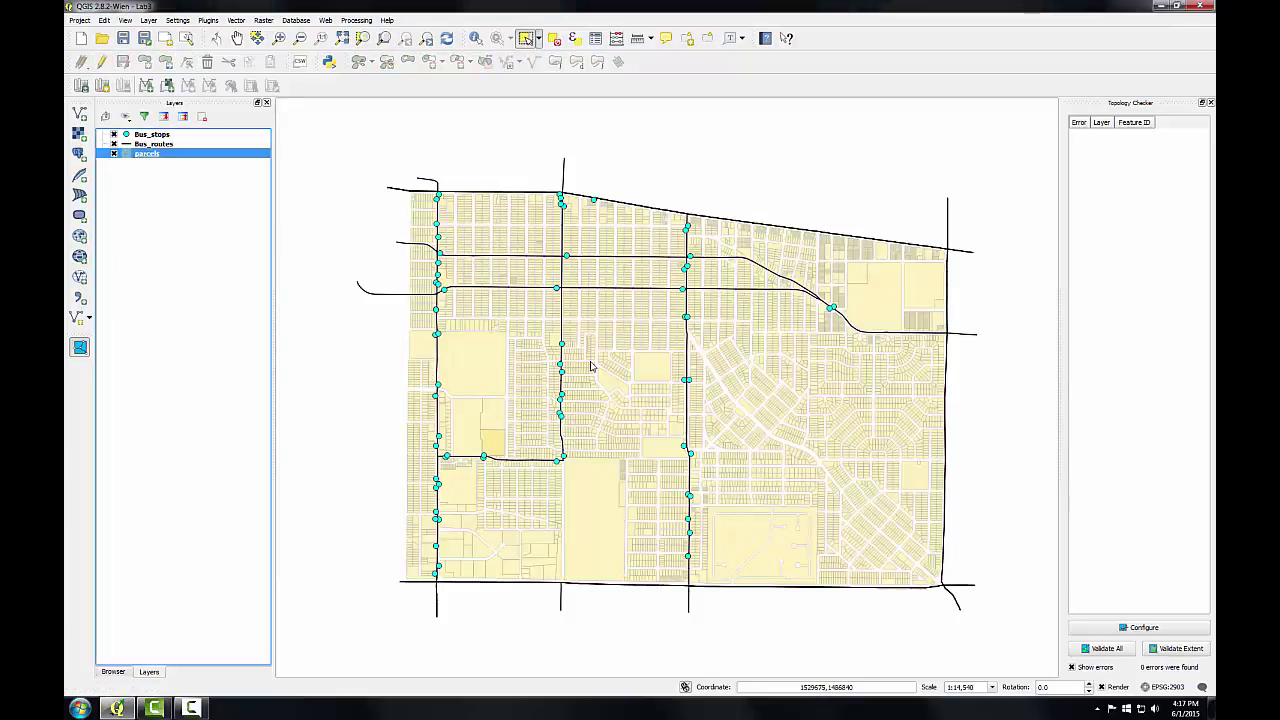
click(1158, 652)
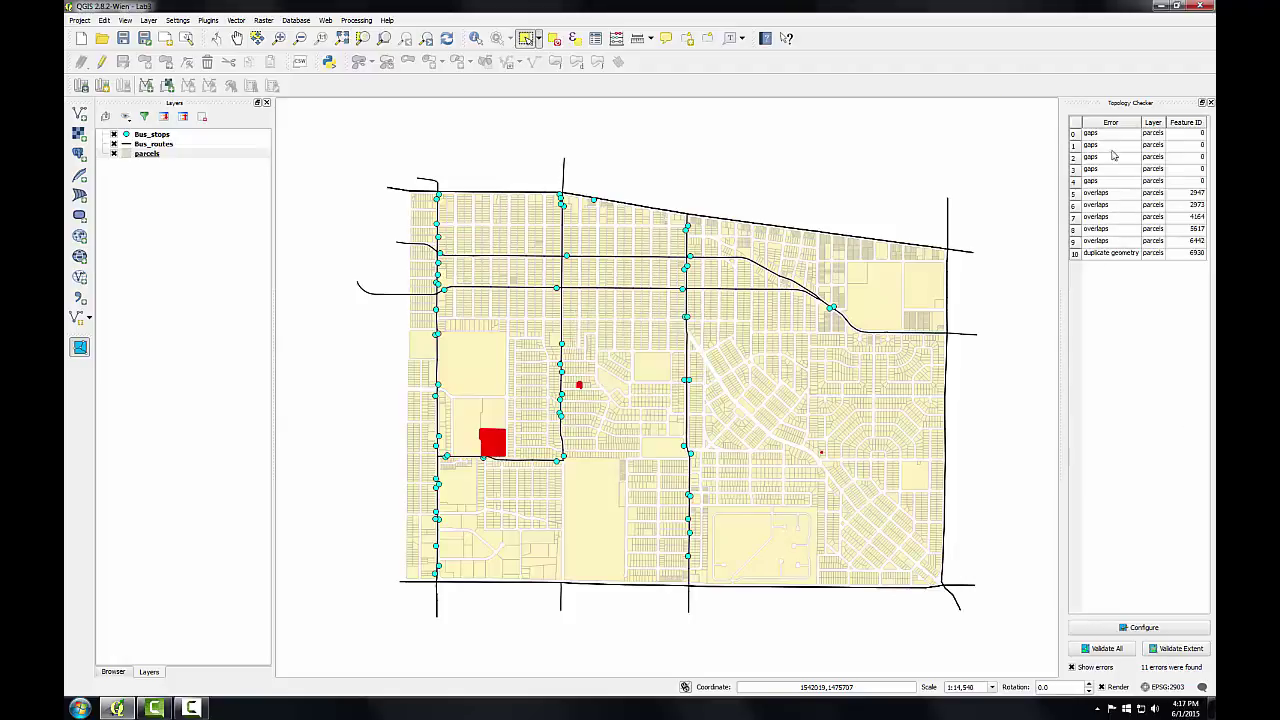
- Jump to the first gap error and turn editing back on for the parcels layer
click(1092, 137)
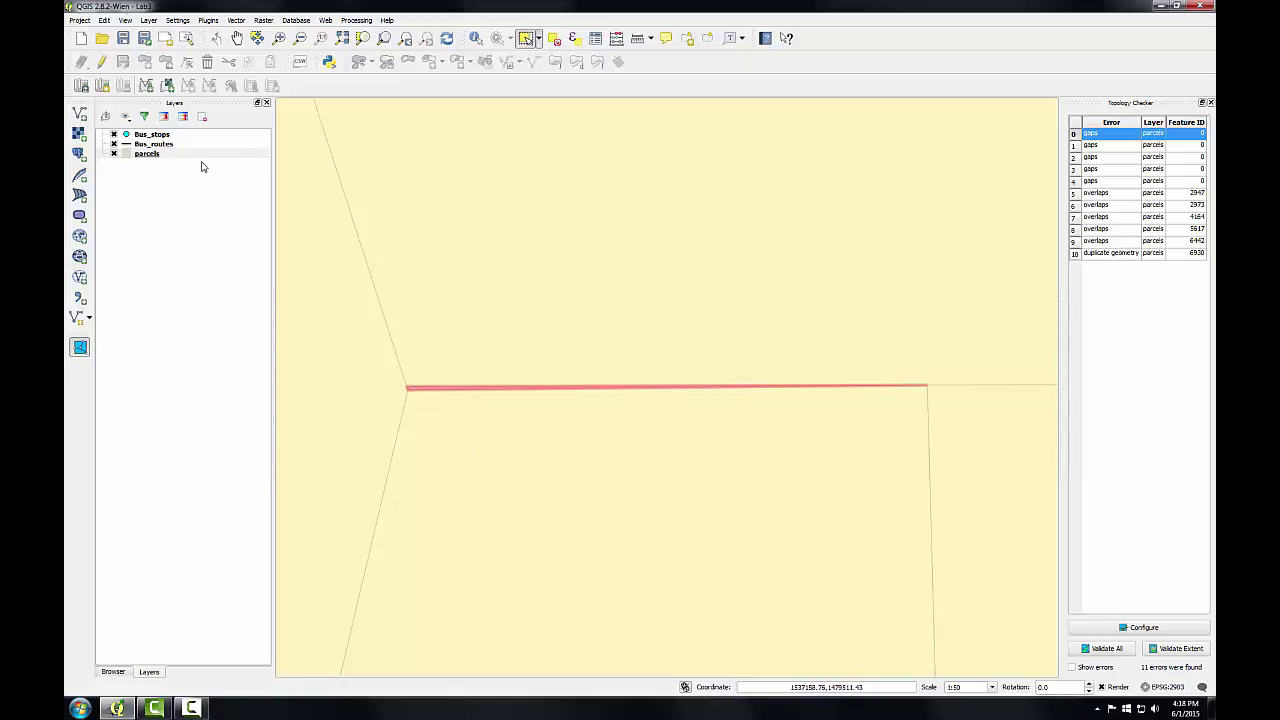
right_click(147, 154)
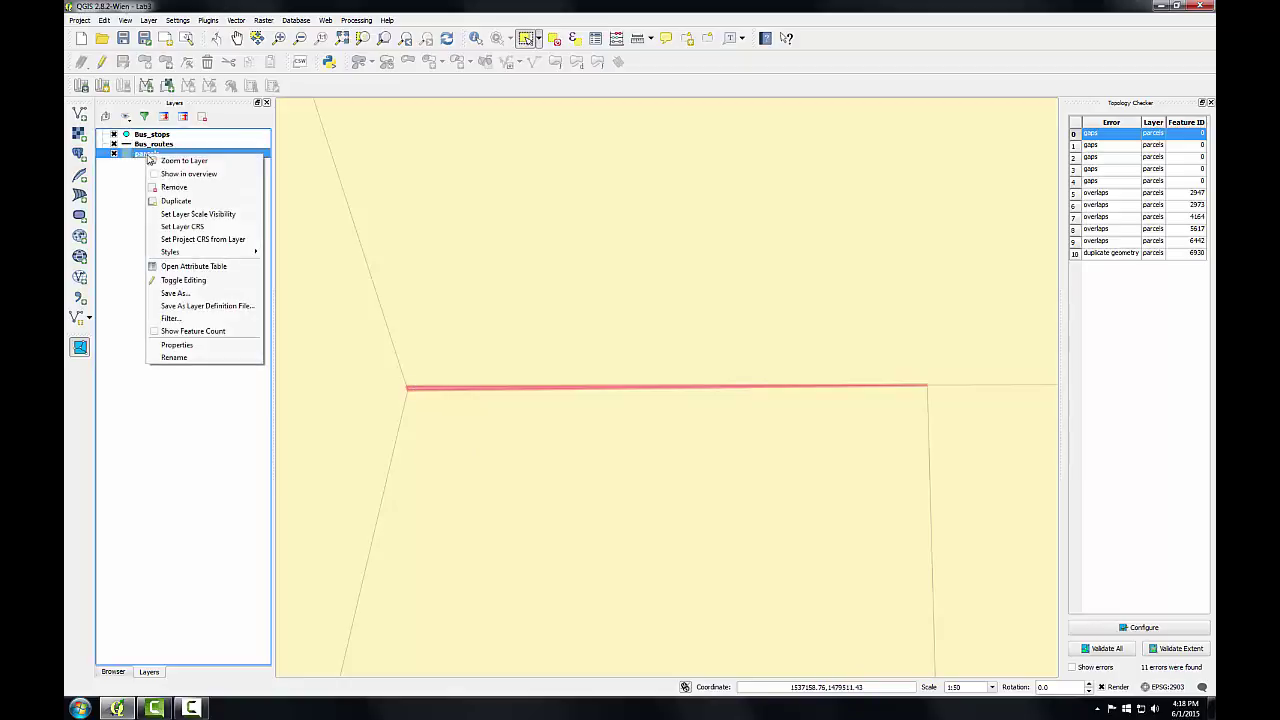
click(157, 280)
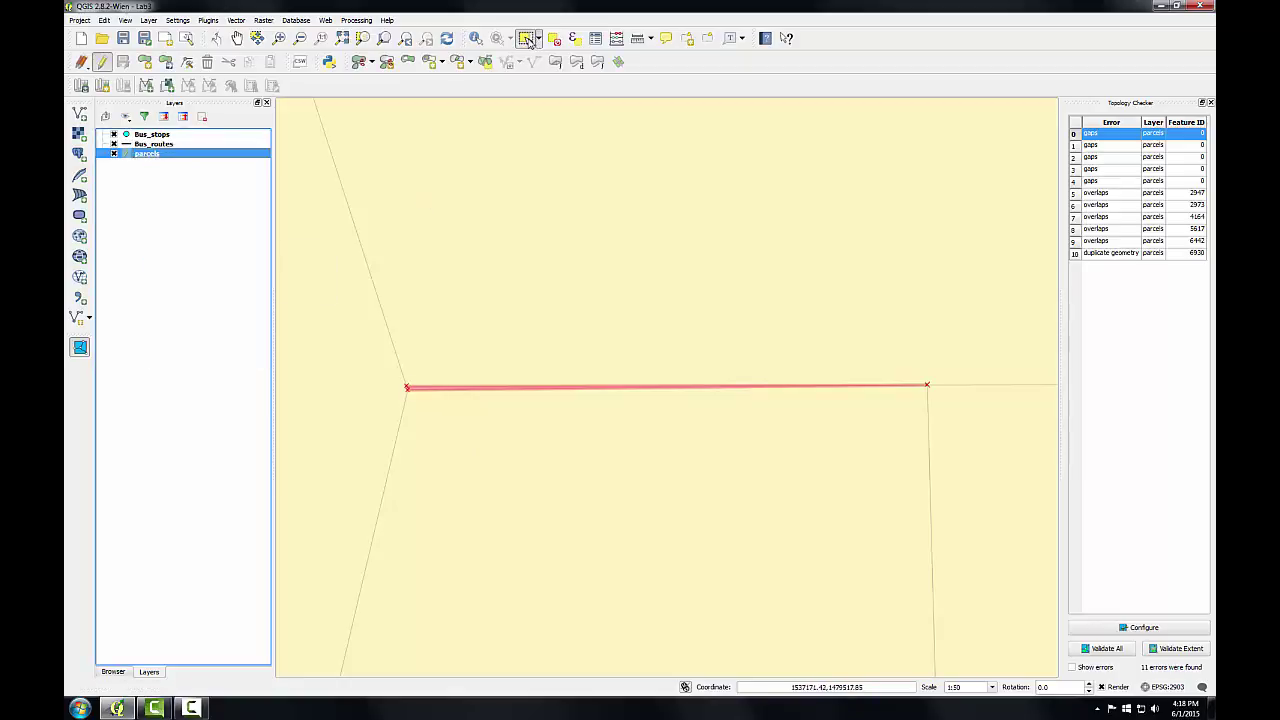
- Select the yellow parcel above the gap and zoom in on the sliver's left end
click(539, 244)
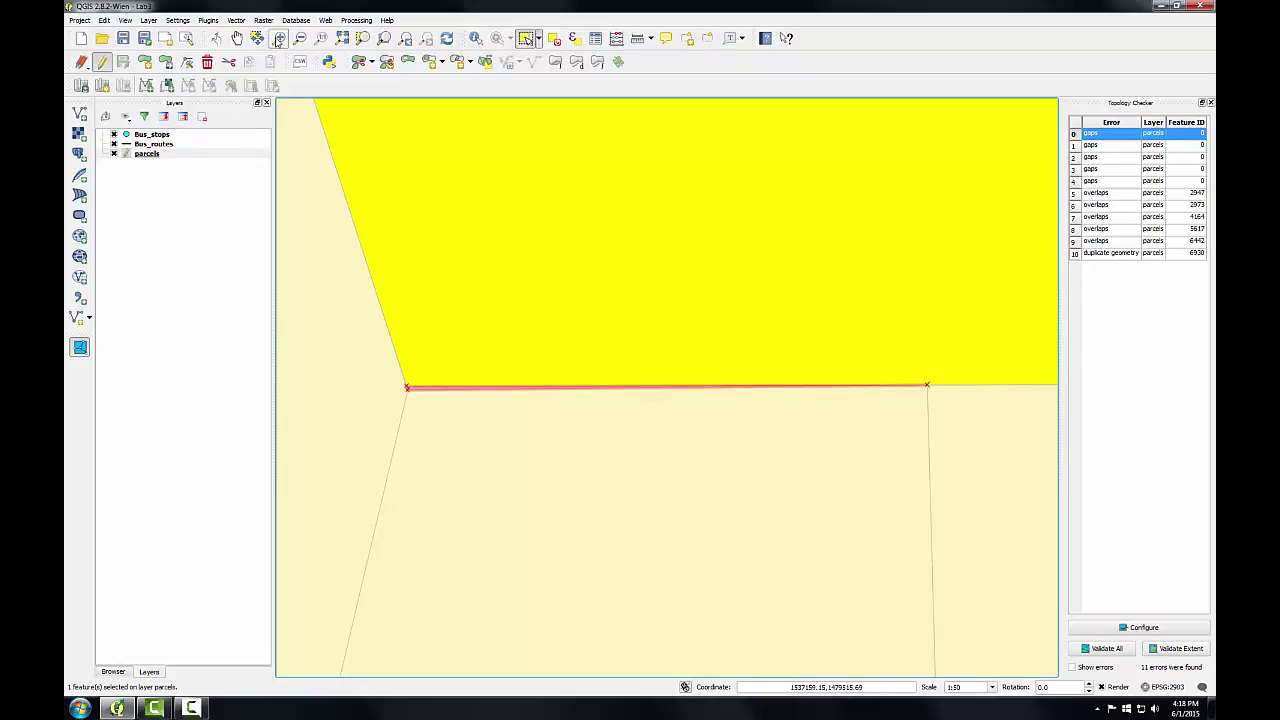
click(278, 38)
drag(386, 337, 465, 450)
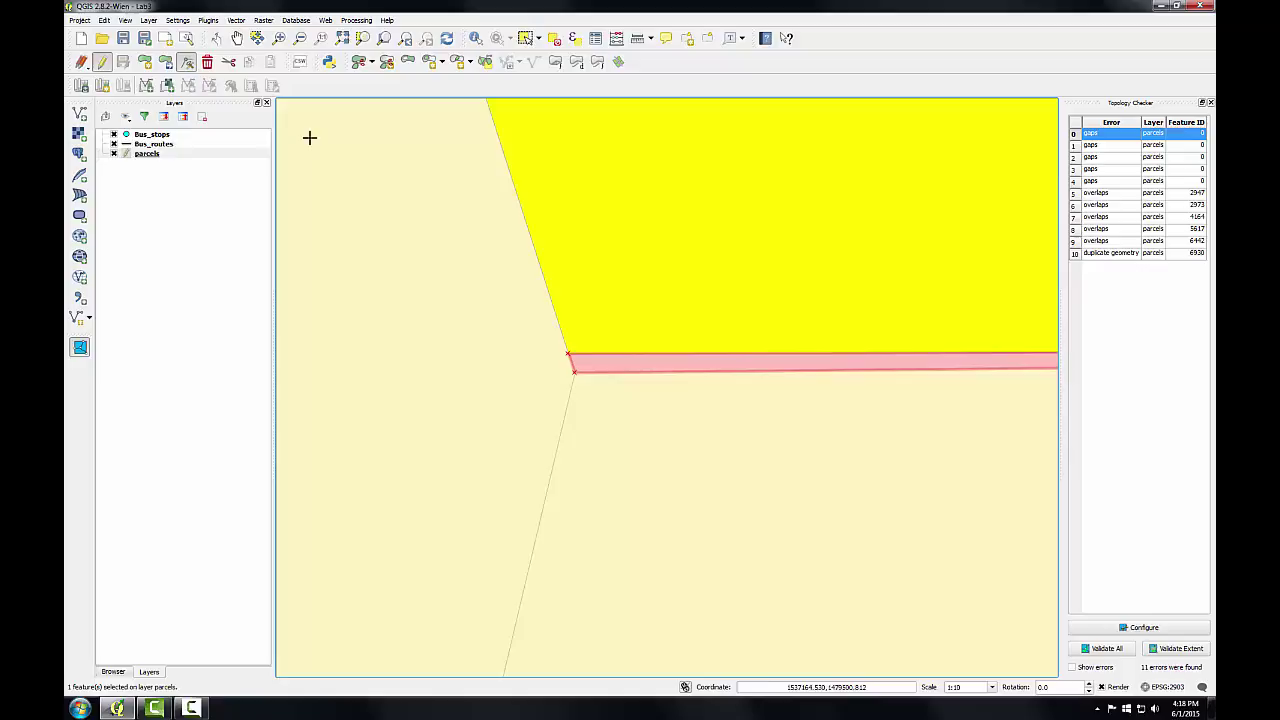
click(567, 355)
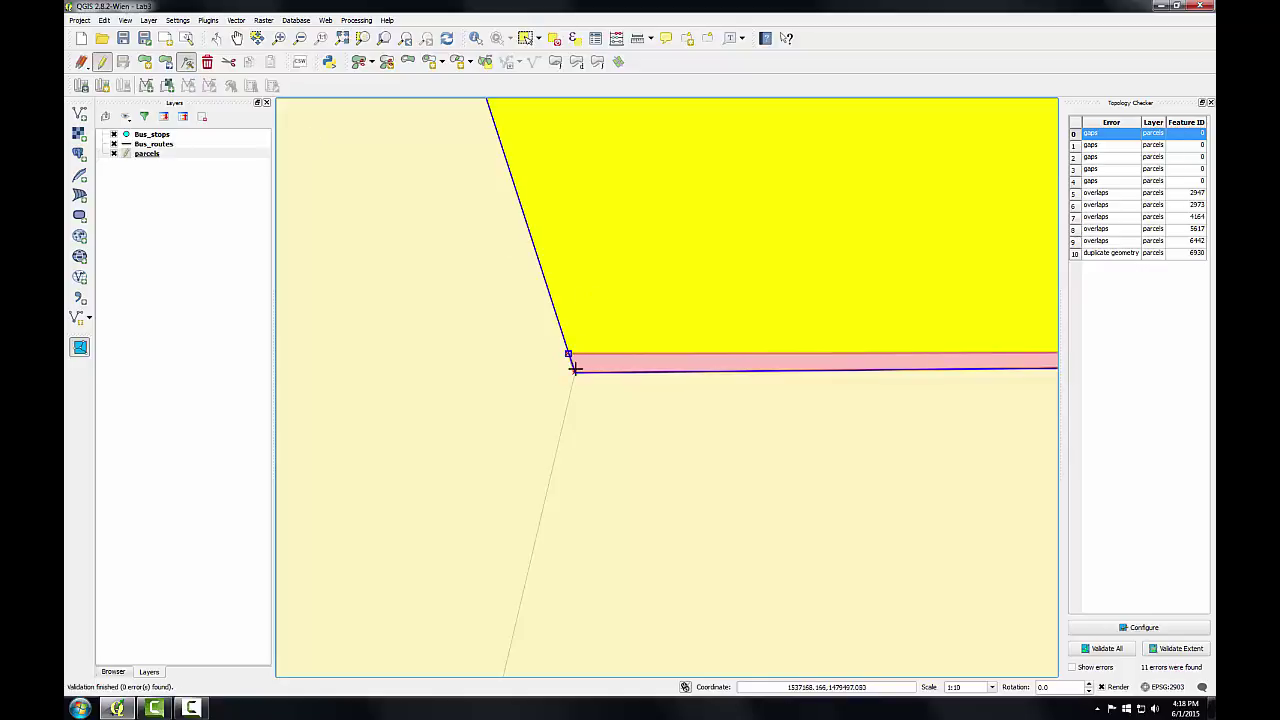
click(574, 371)
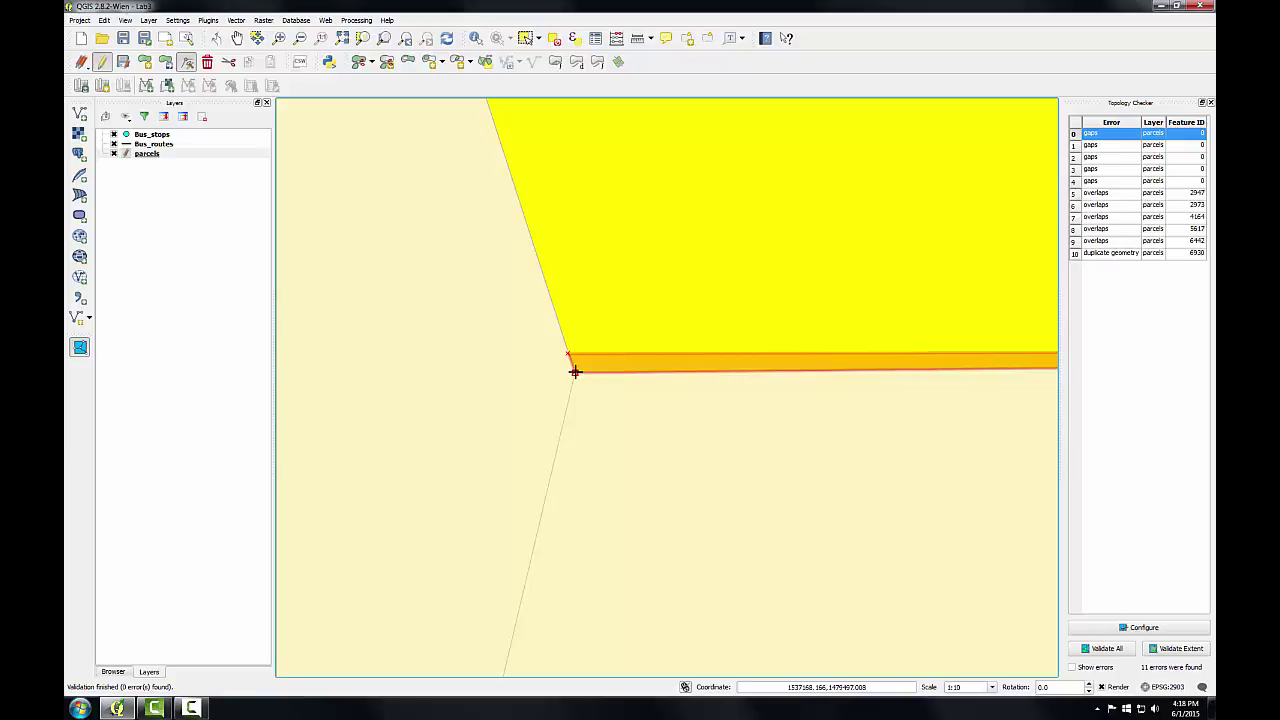
- Re-validate the extent, down from 11 errors to one gap, and pan to the yellow parcel's top corner
click(1196, 651)
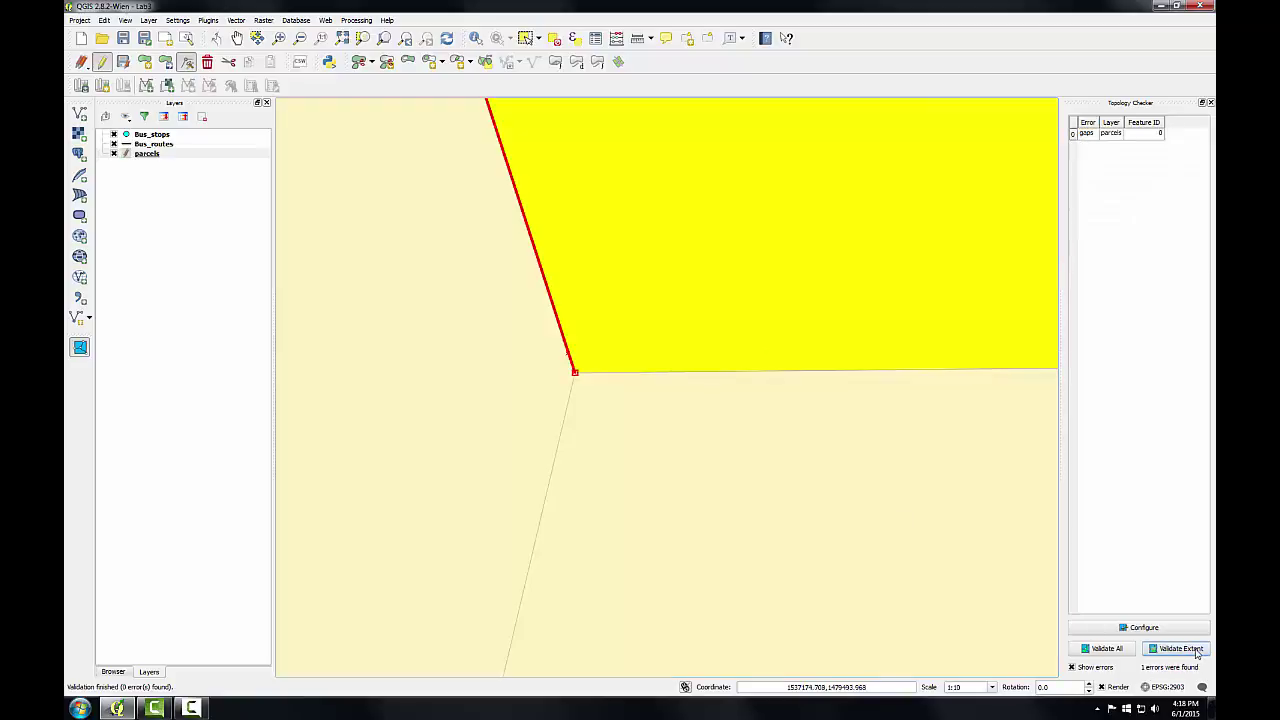
click(574, 372)
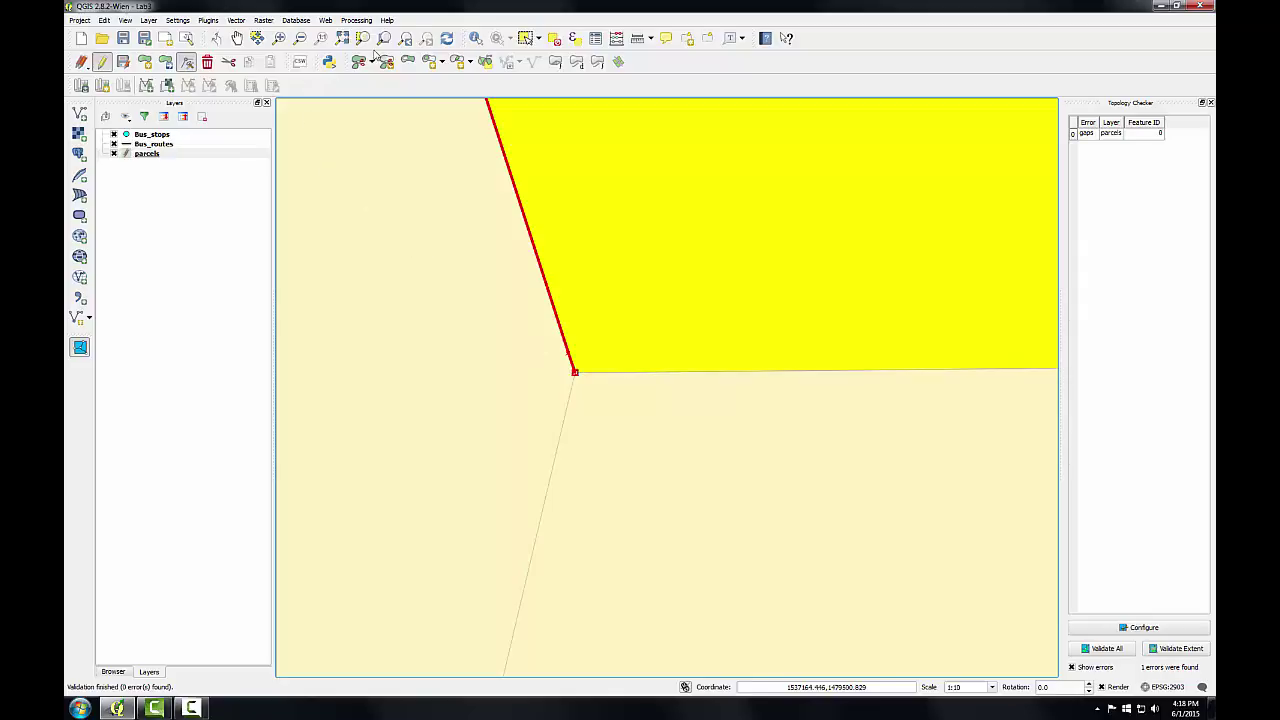
click(406, 40)
click(406, 40)
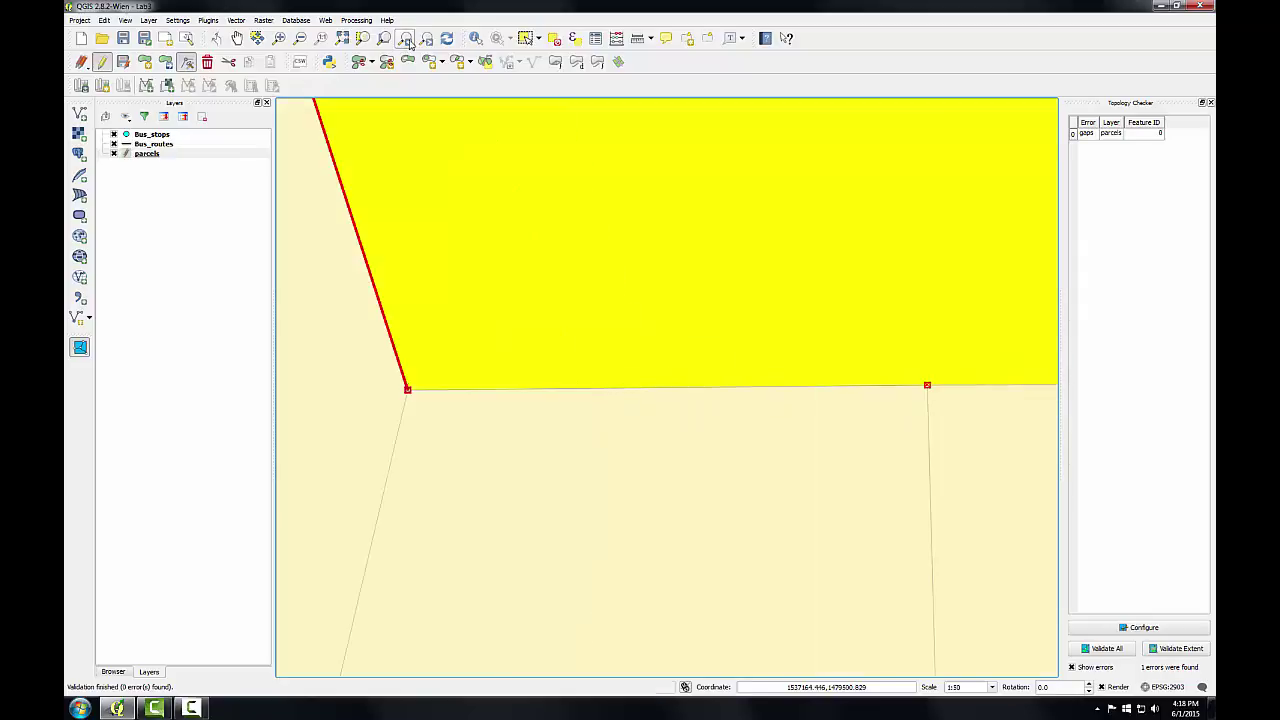
click(1172, 650)
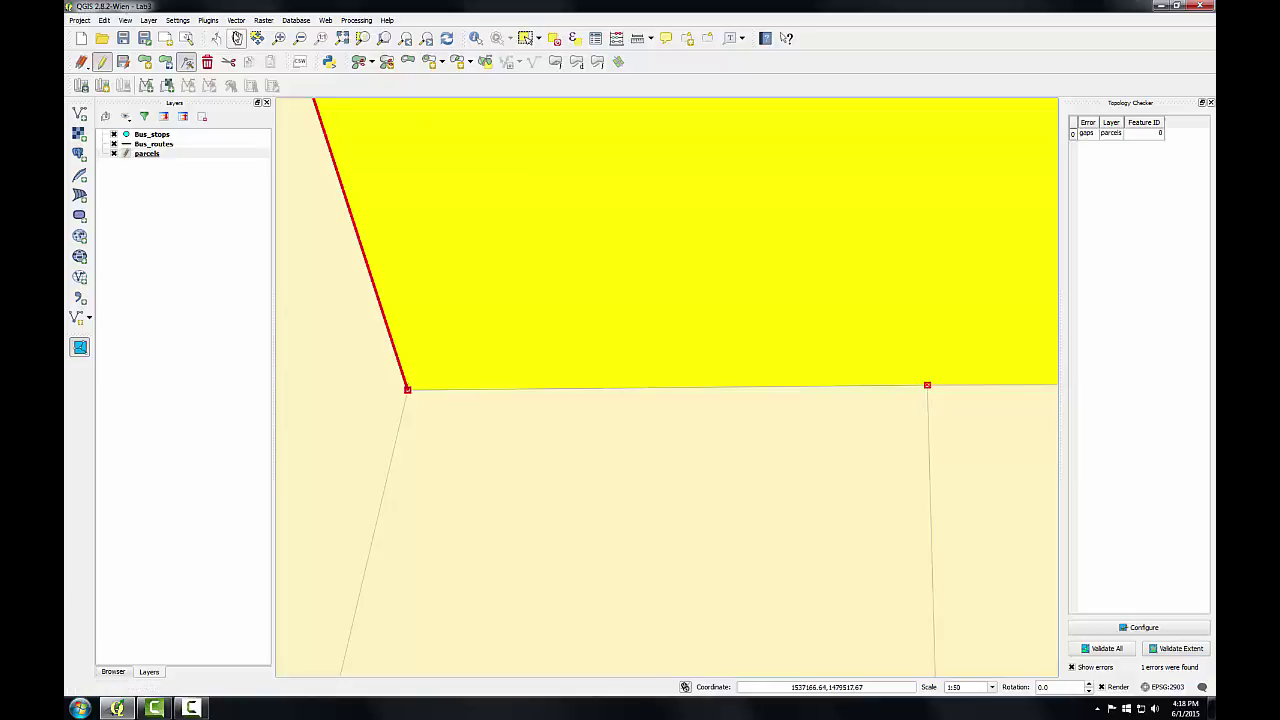
click(238, 38)
drag(300, 120, 474, 334)
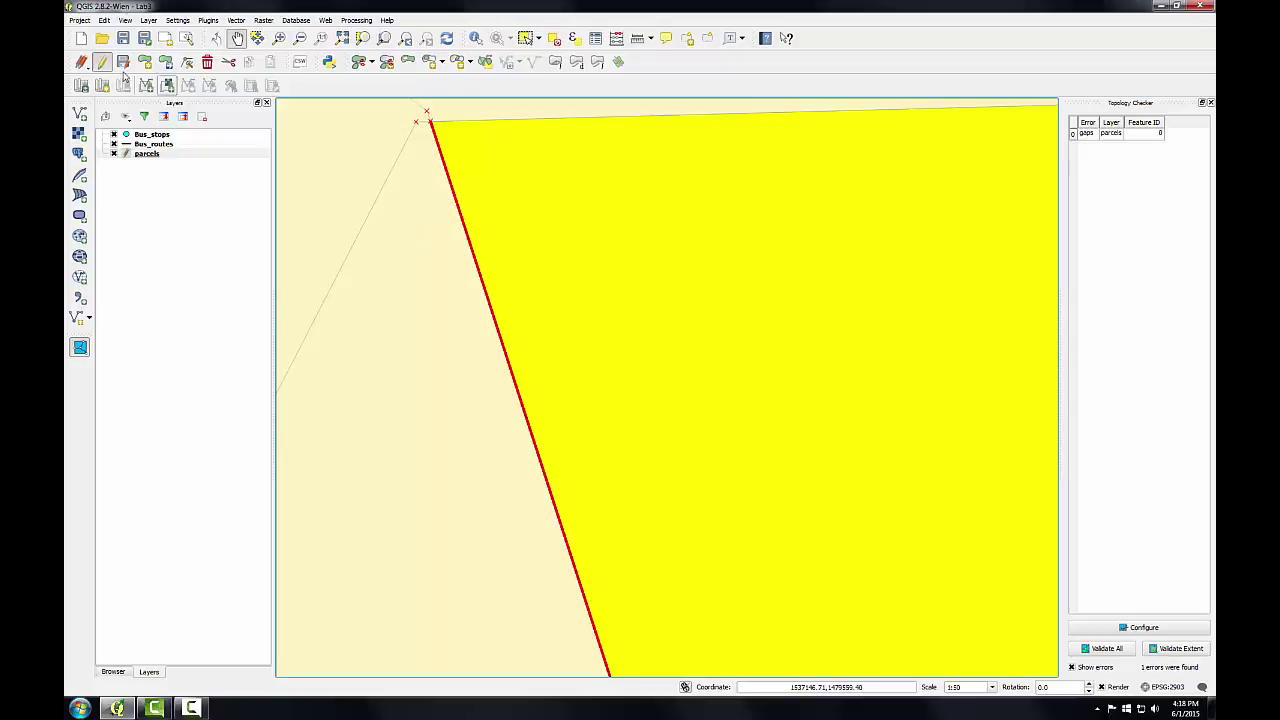
- Snap the yellow parcel's top vertex onto the neighbouring corner
click(185, 63)
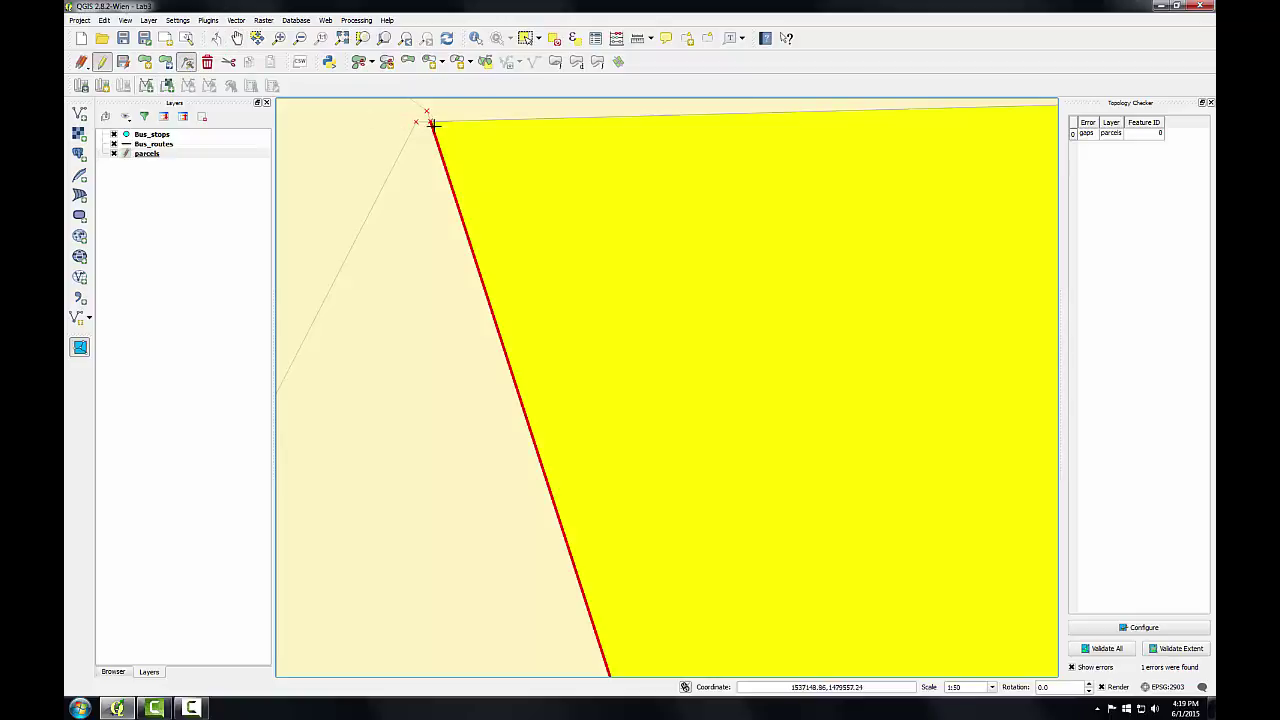
click(429, 119)
drag(429, 120, 430, 122)
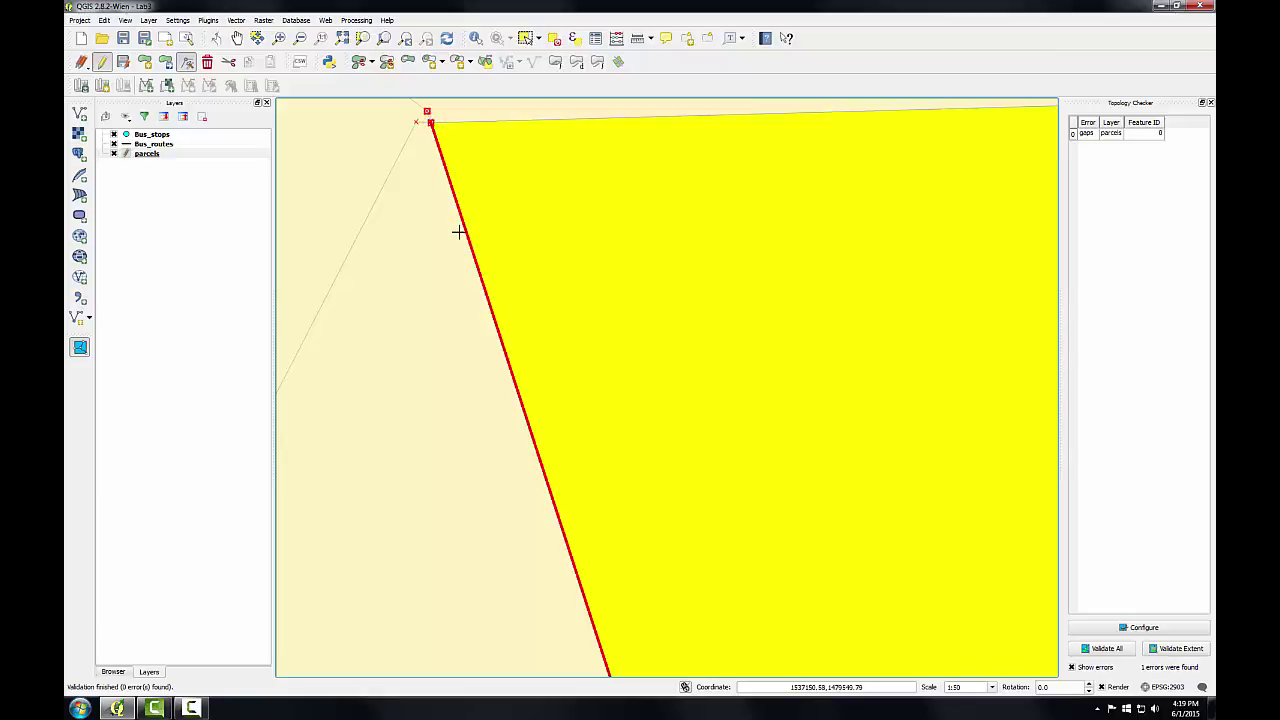
click(424, 113)
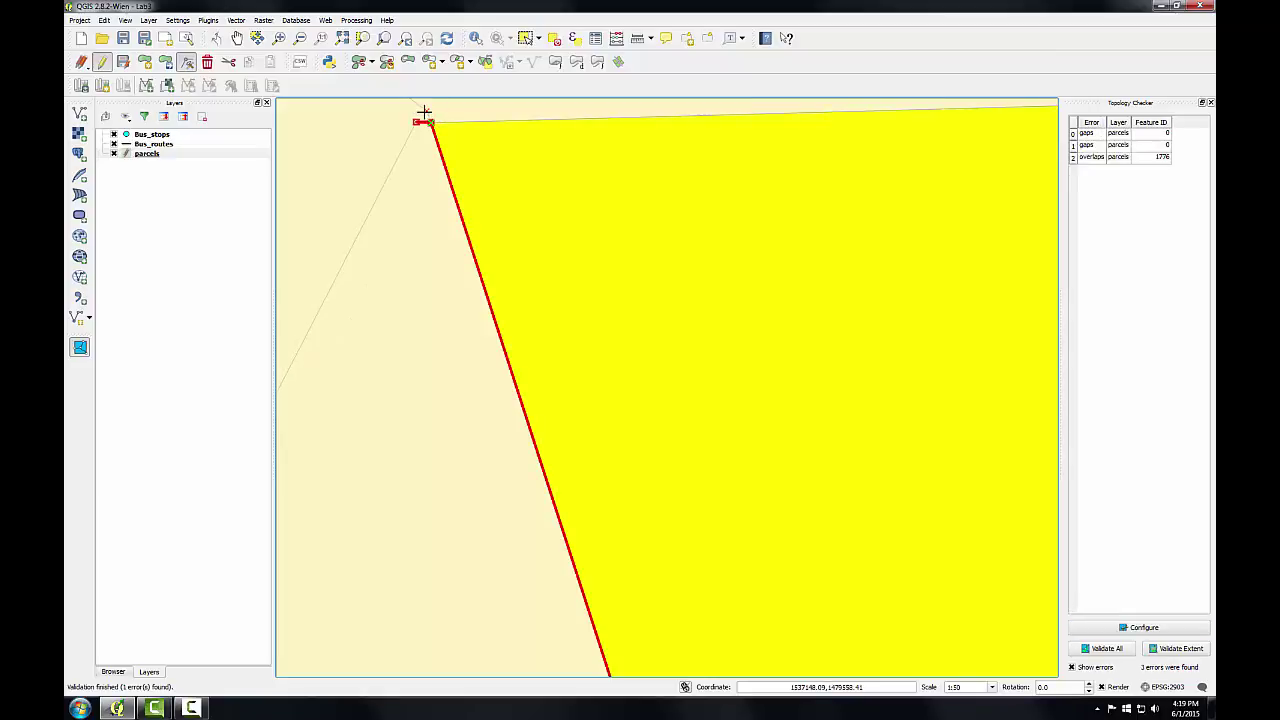
- Zoom to the lower corner, snap that vertex onto the shared corner, and validate to 0 errors
click(405, 39)
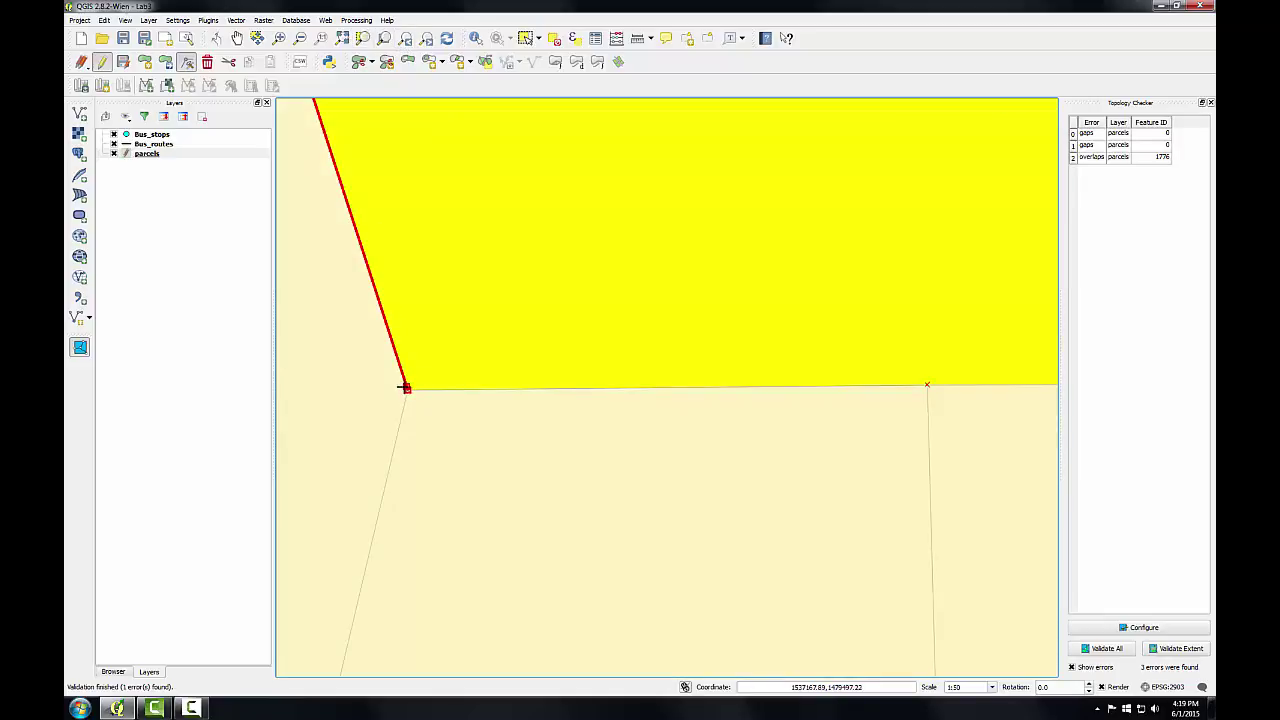
click(279, 38)
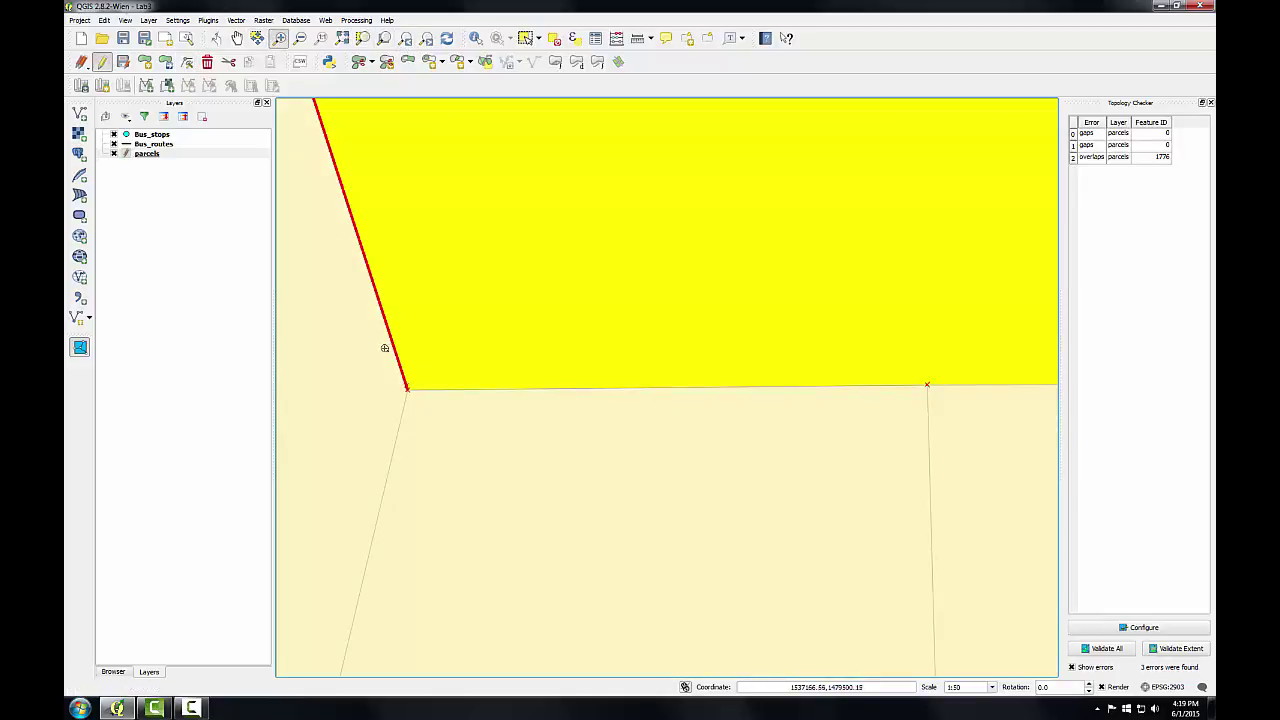
drag(386, 349, 434, 431)
click(187, 61)
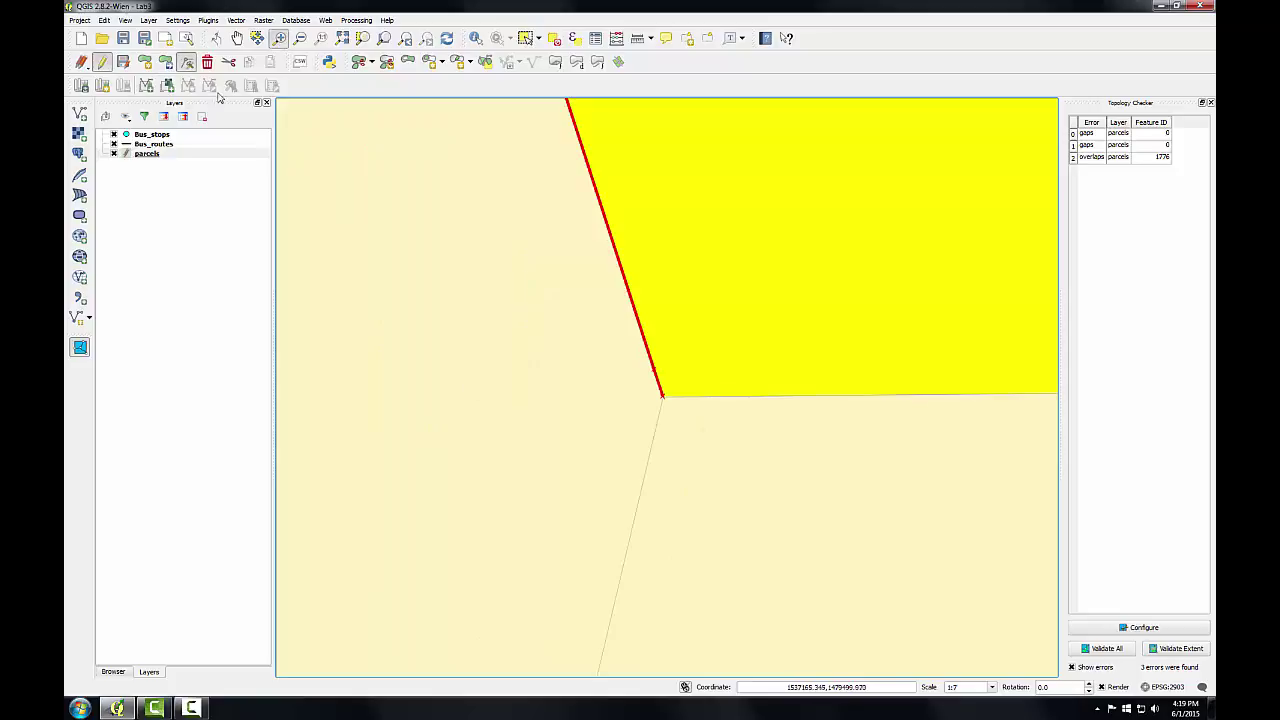
click(653, 369)
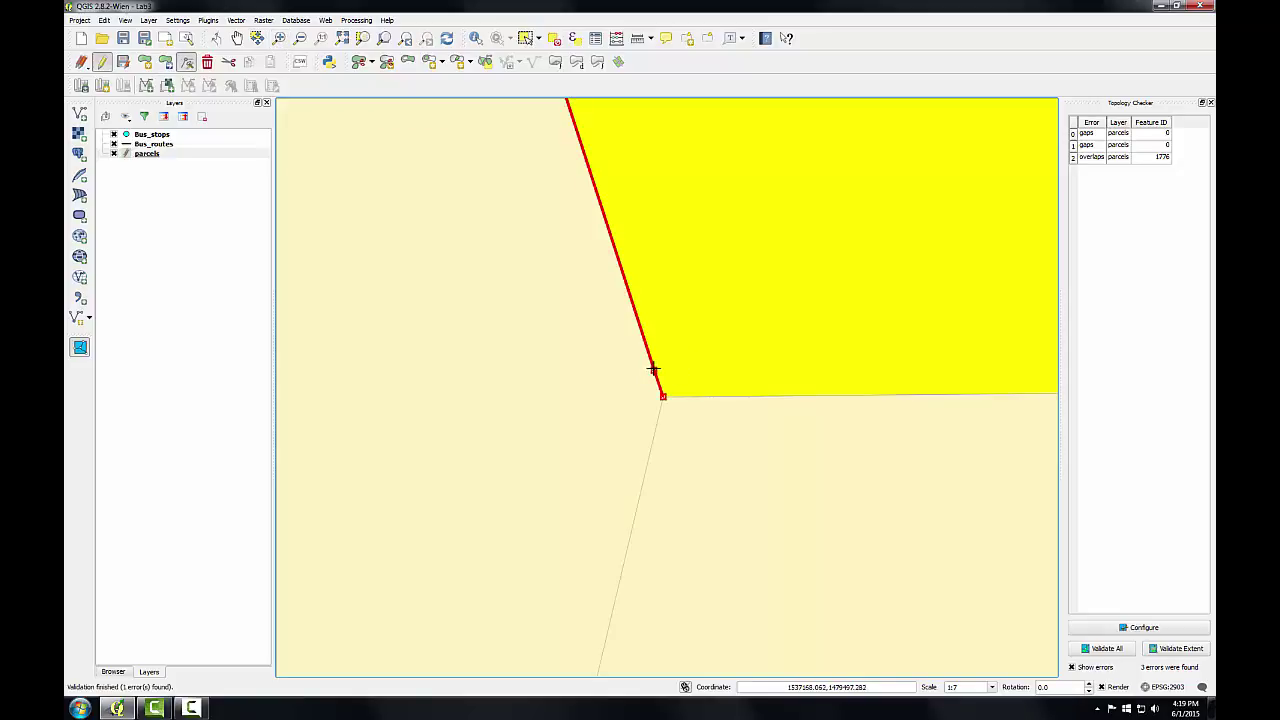
drag(653, 369, 663, 394)
click(1152, 650)
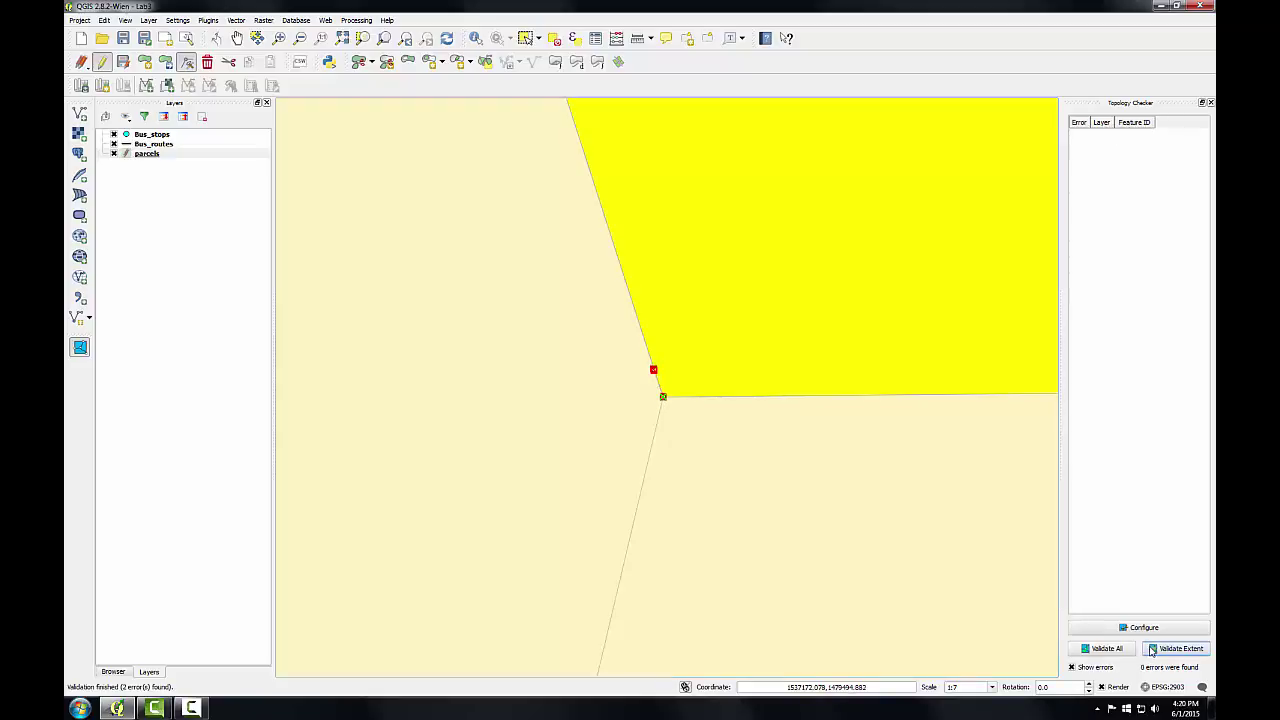